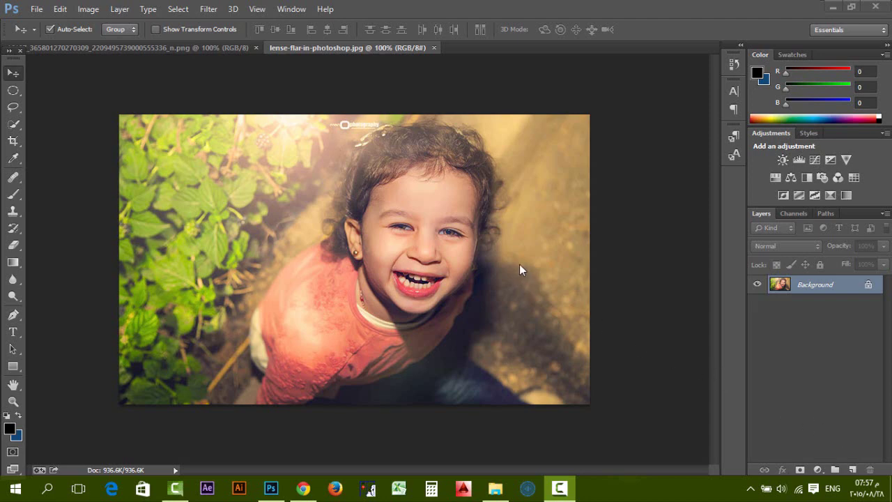
Compare the lens-flare reference image with the original portrait by switching between their tabs
click(218, 48)
click(348, 49)
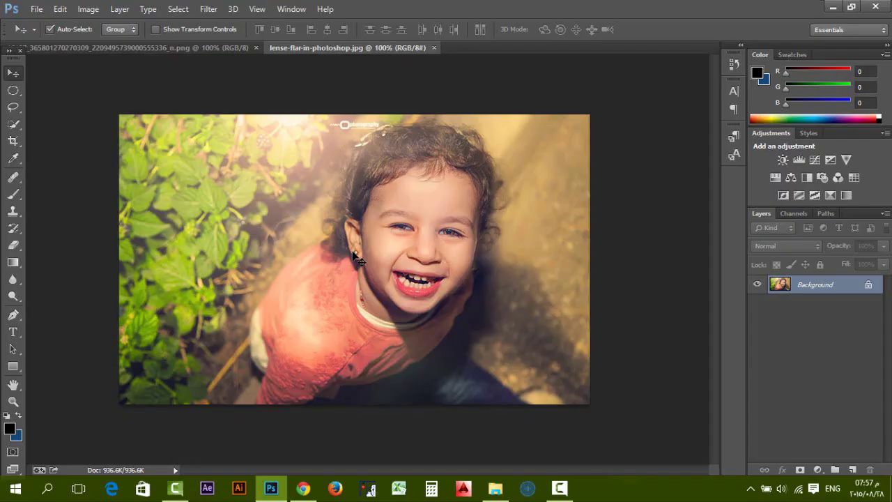
click(219, 48)
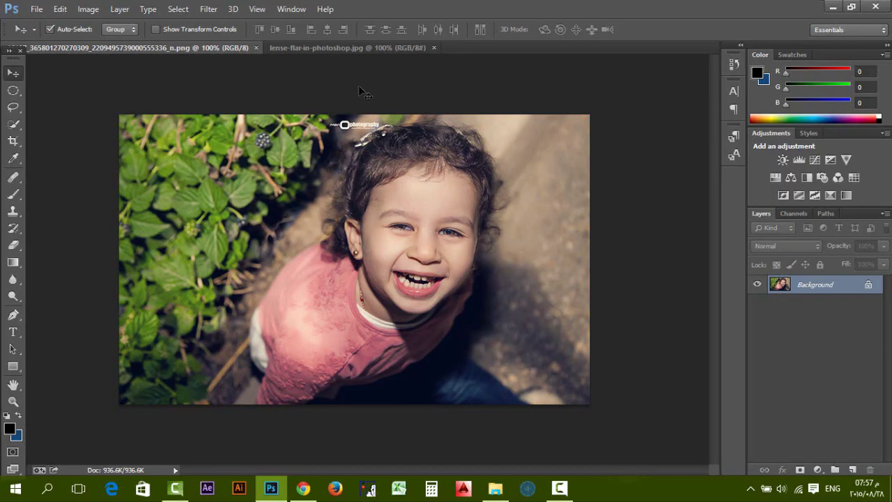
click(347, 48)
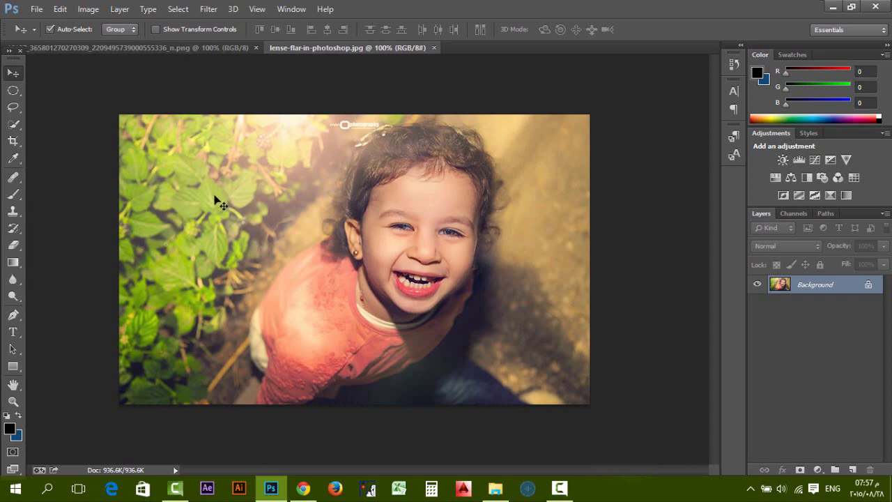
click(172, 47)
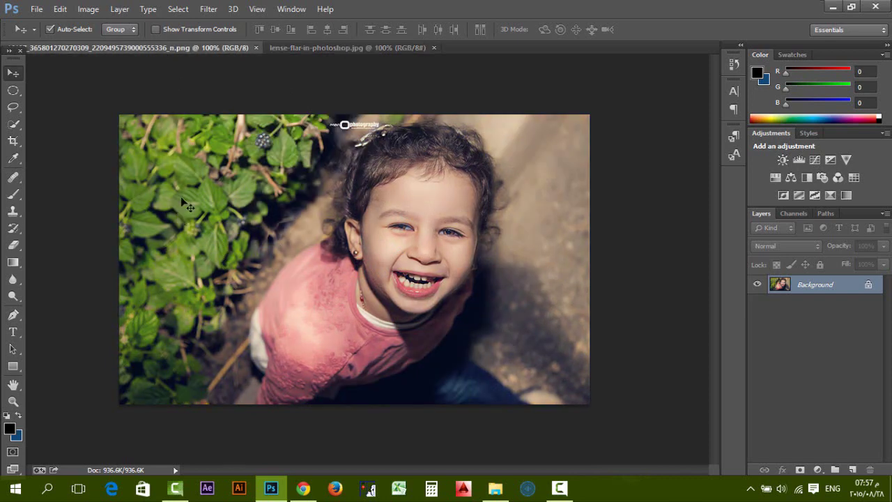
click(317, 49)
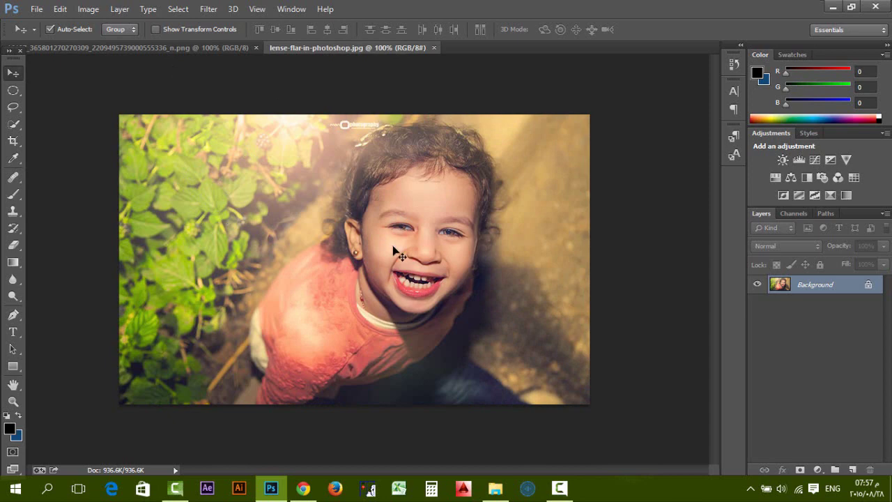
scroll(453, 251, up, 1)
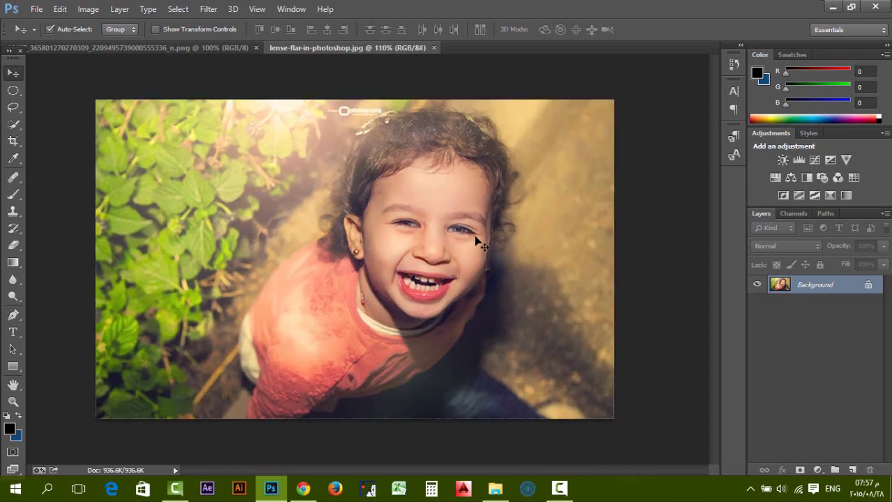
click(212, 49)
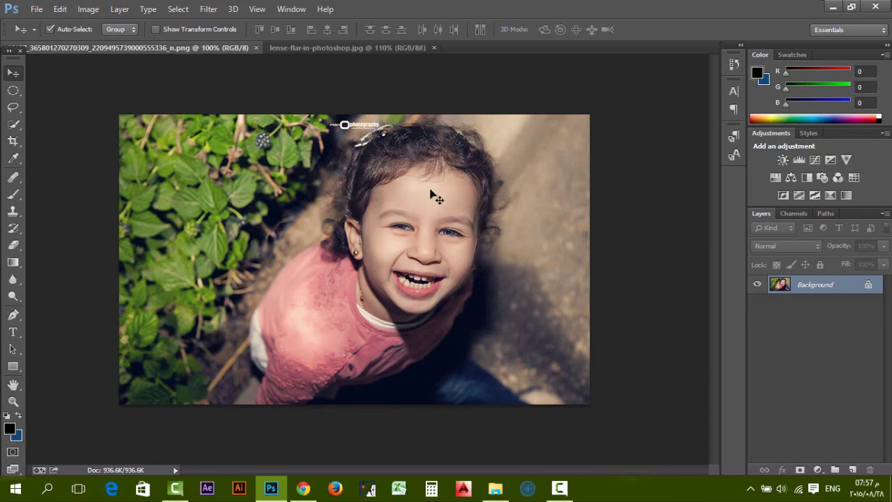
Compare the two versions once more, finishing on the original unflared portrait
scroll(358, 123, up, 2)
scroll(349, 119, down, 1)
scroll(343, 117, up, 1)
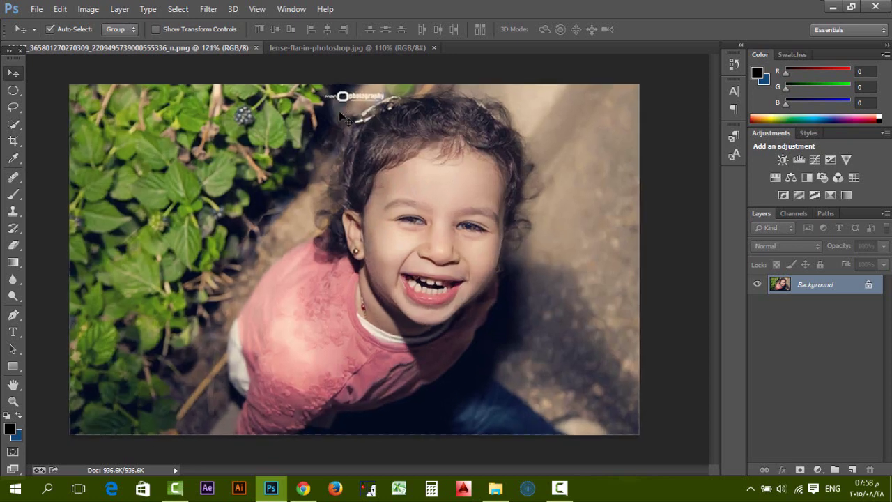
scroll(344, 117, down, 1)
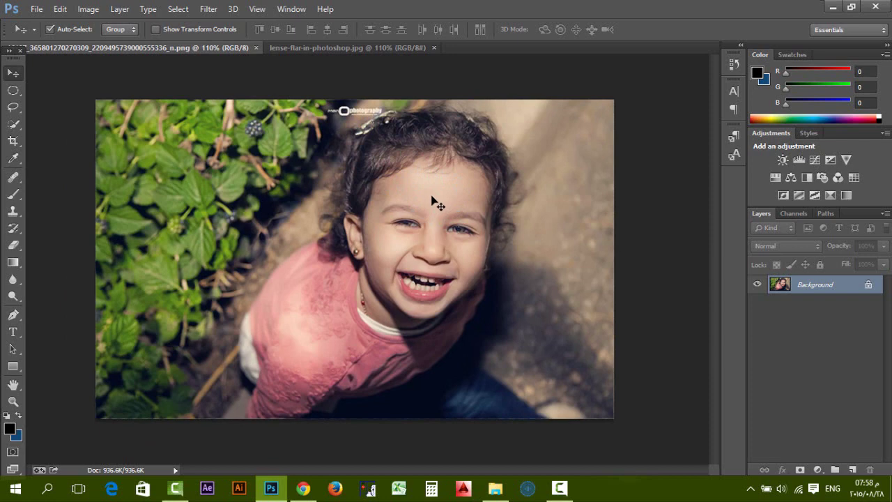
click(338, 48)
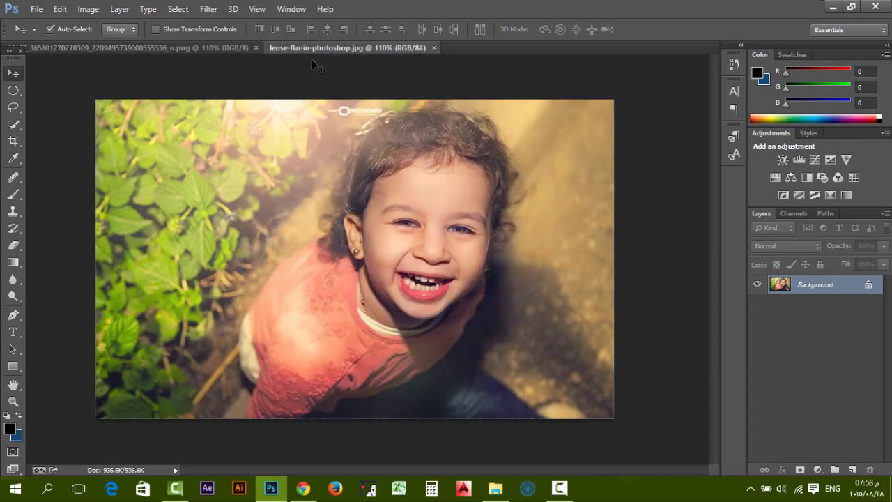
click(218, 51)
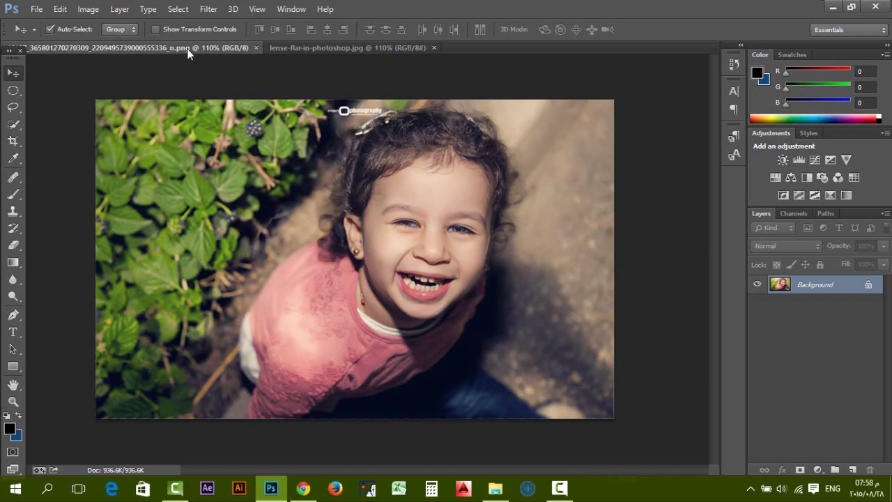
click(307, 51)
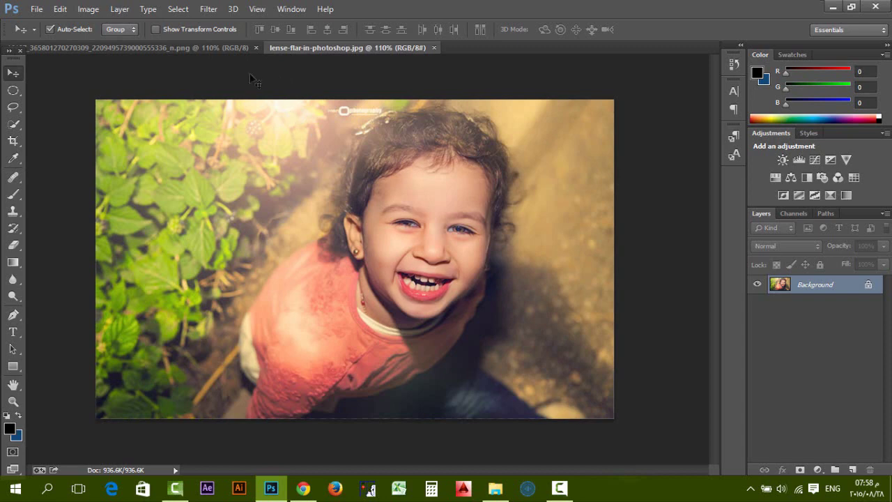
click(211, 47)
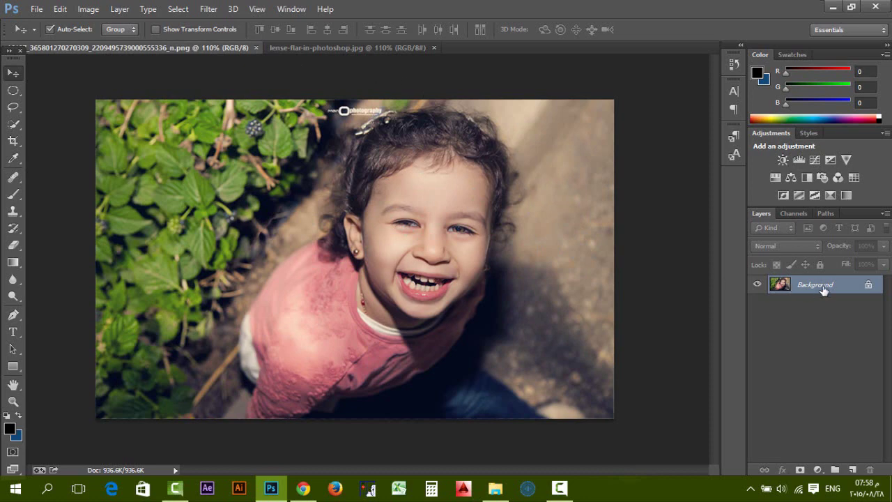
Try a 143% brightness lens flare near the photo's top edge, then undo it
click(209, 9)
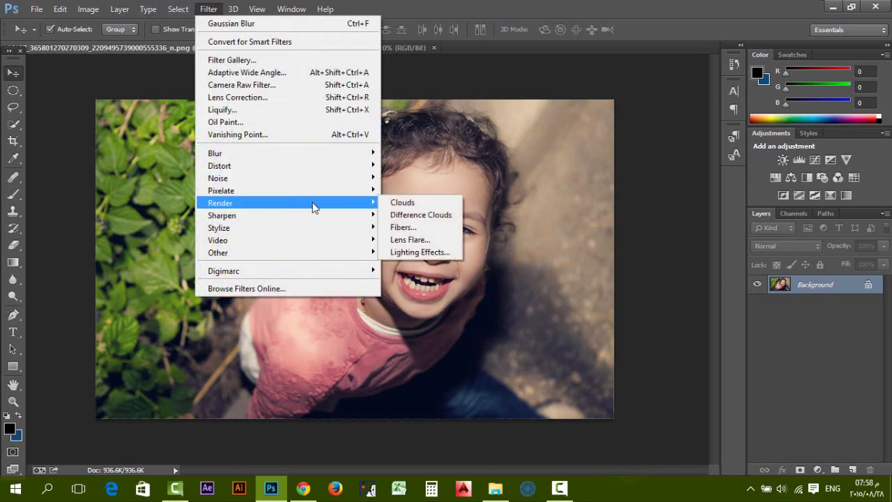
mouse_move(220, 202)
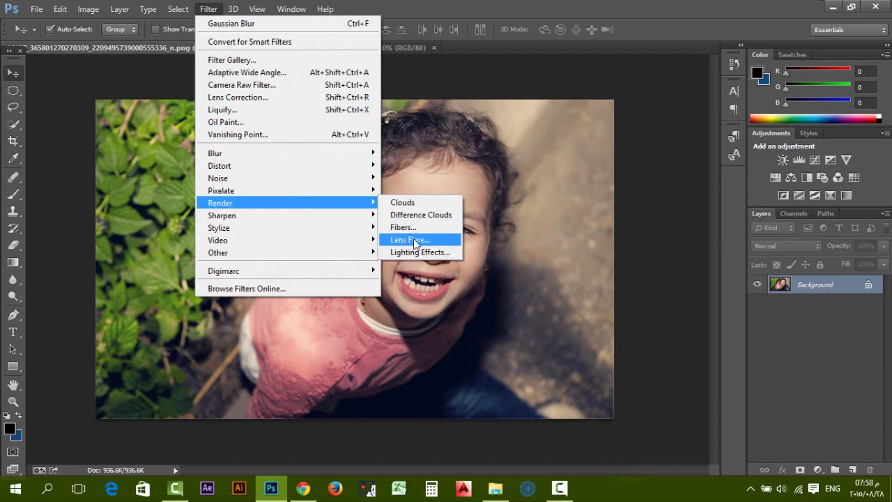
click(414, 240)
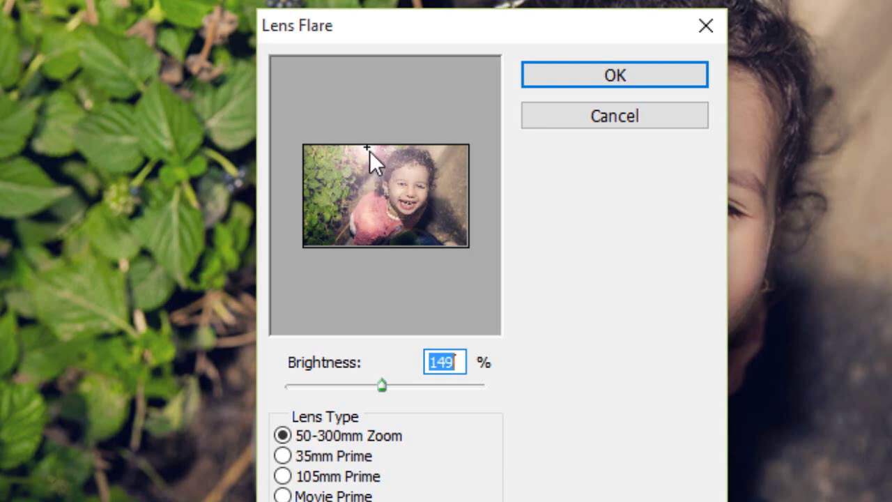
mouse_move(370, 151)
mouse_down()
mouse_move(307, 148)
mouse_move(436, 149)
mouse_move(366, 148)
mouse_up()
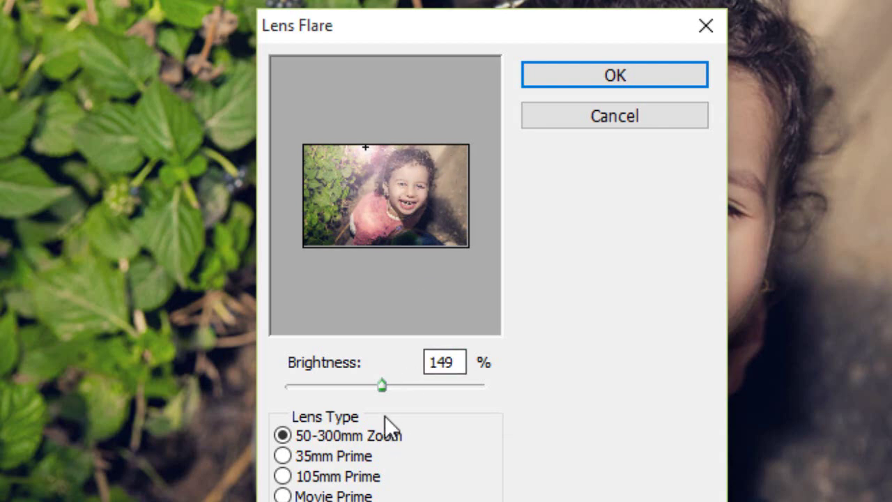
mouse_move(382, 386)
mouse_down()
mouse_move(430, 387)
mouse_move(307, 388)
mouse_move(422, 385)
mouse_move(372, 386)
mouse_move(381, 382)
mouse_up()
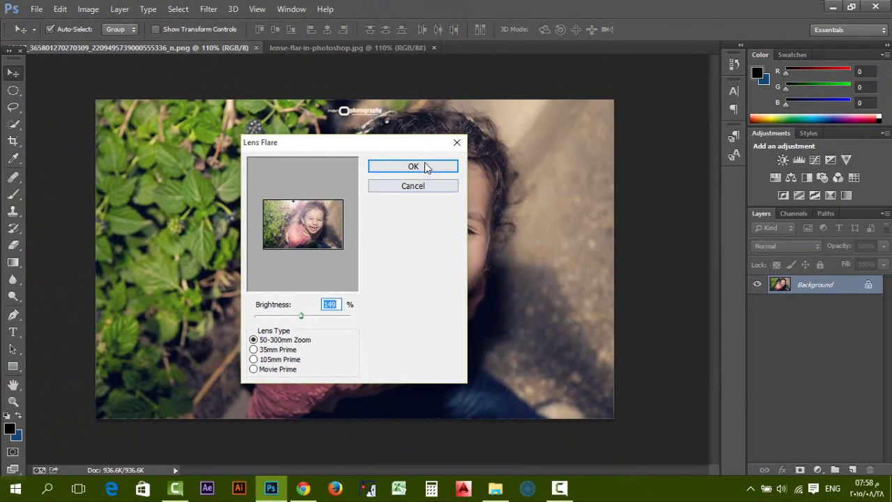
click(424, 165)
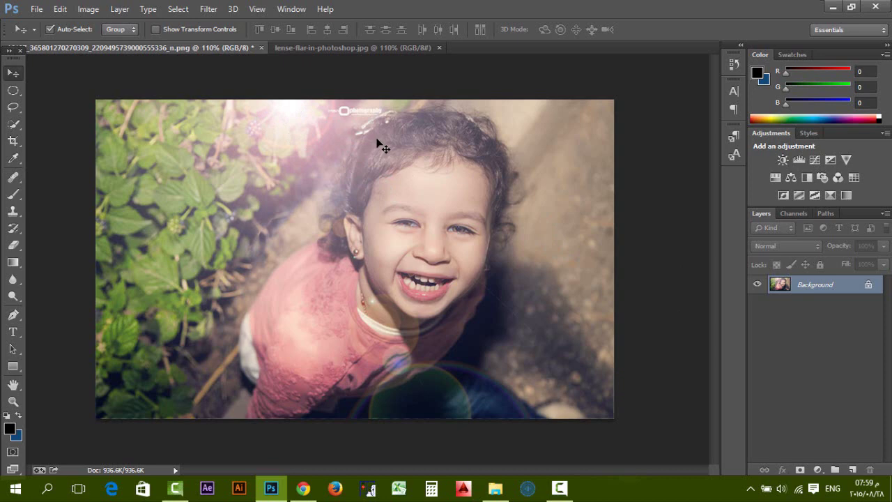
key(ctrl+z)
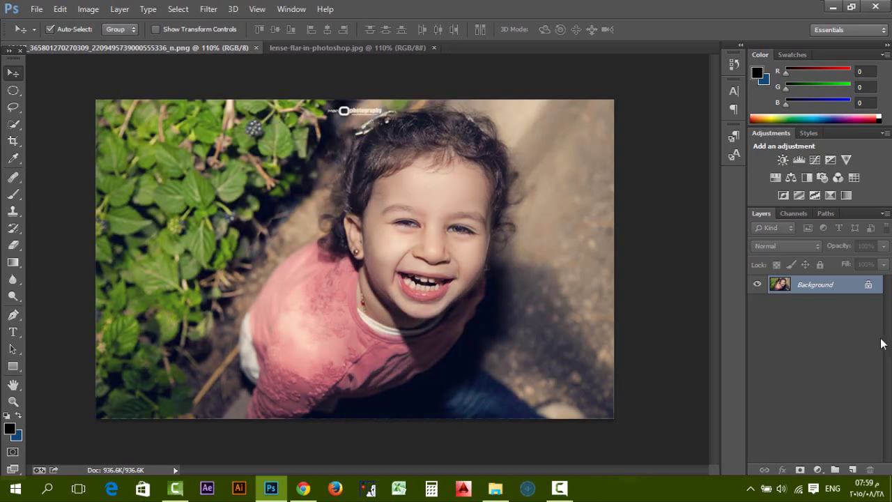
click(854, 470)
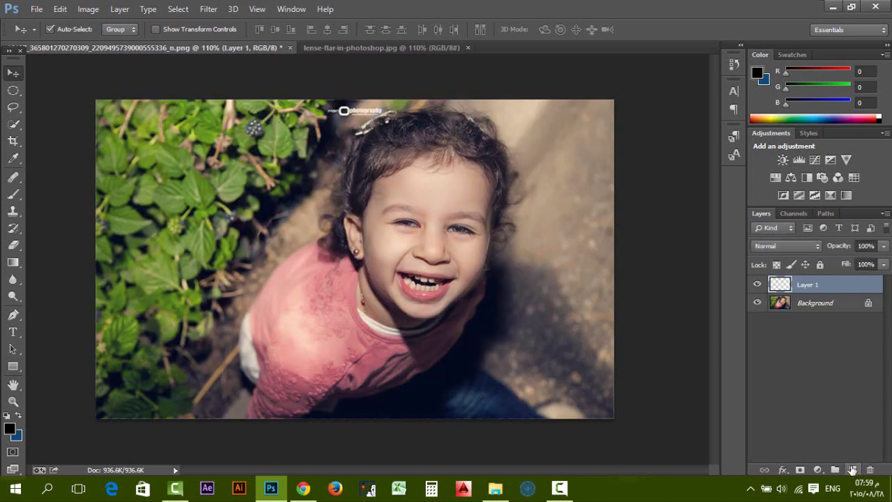
click(210, 10)
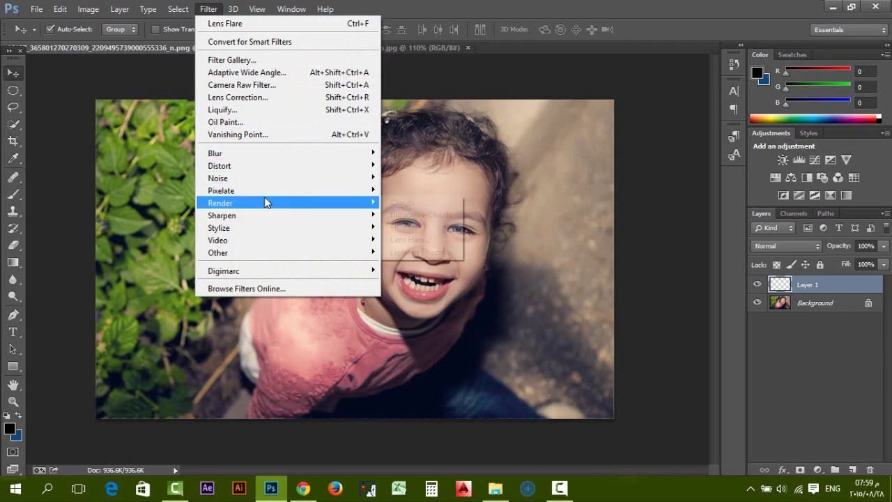
click(419, 240)
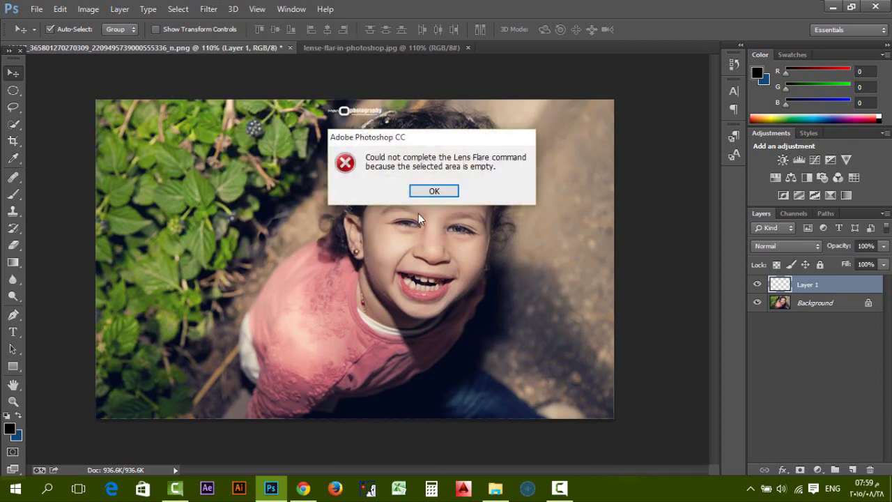
click(419, 195)
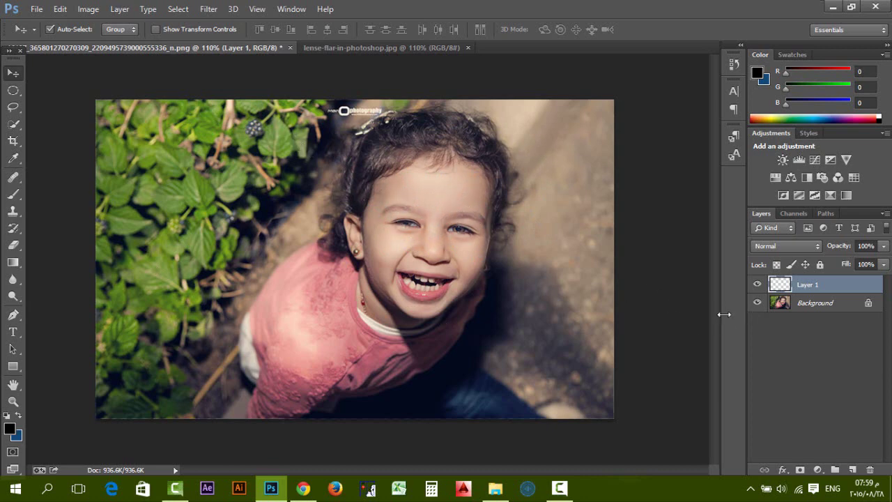
click(780, 307)
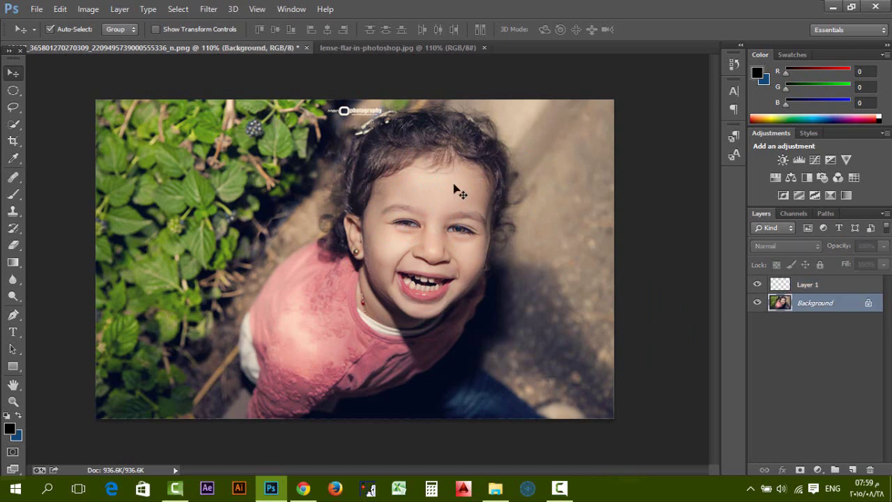
click(802, 284)
key(Delete)
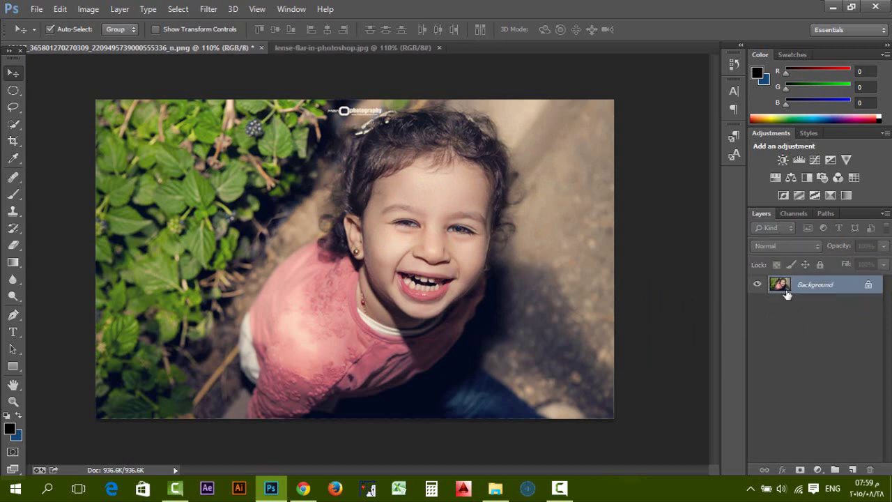
click(209, 9)
mouse_move(220, 203)
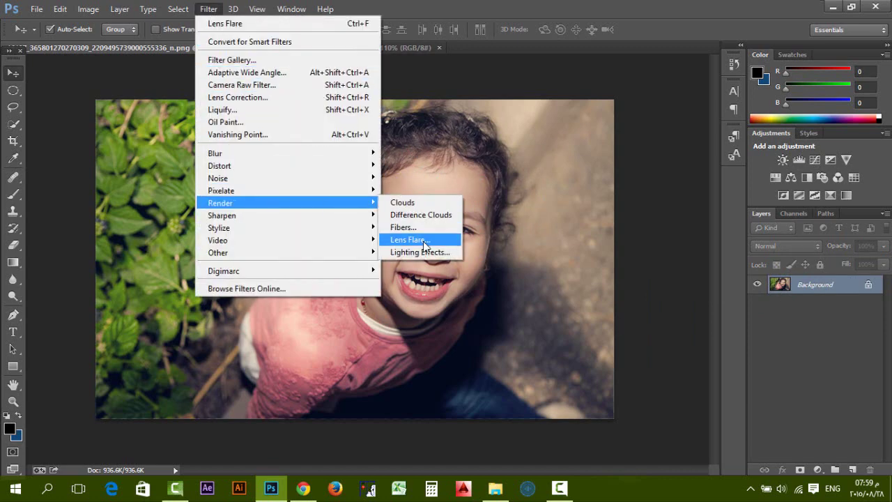
click(422, 240)
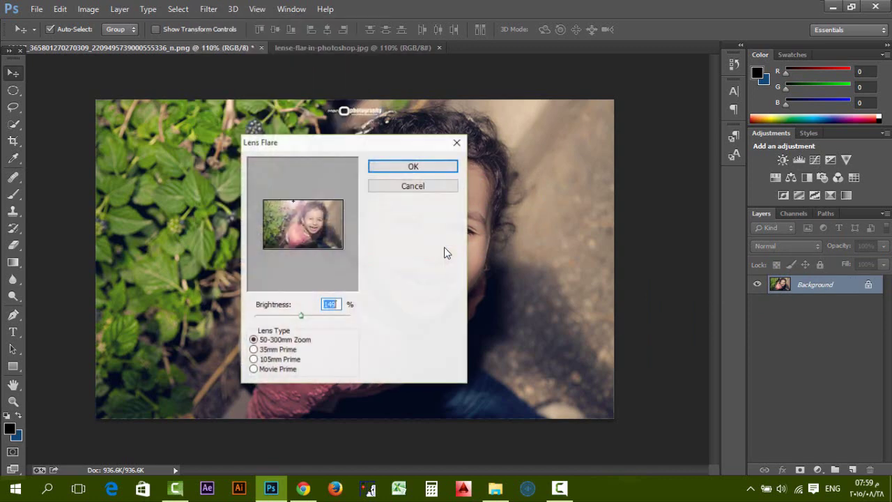
click(413, 166)
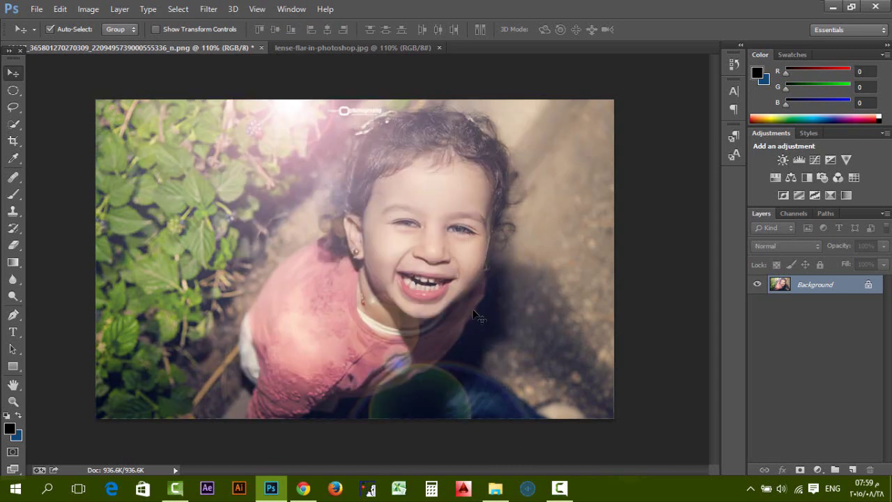
key(ctrl+z)
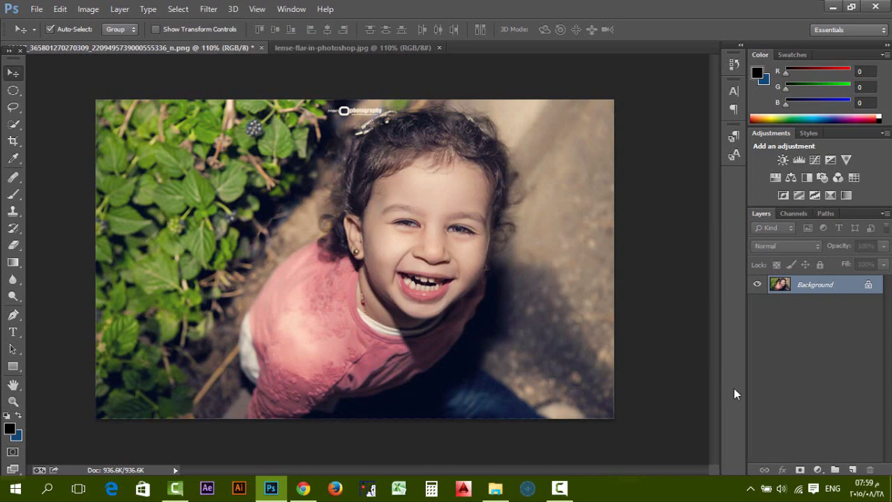
Add a new Layer 1 and fill it with solid black
click(853, 470)
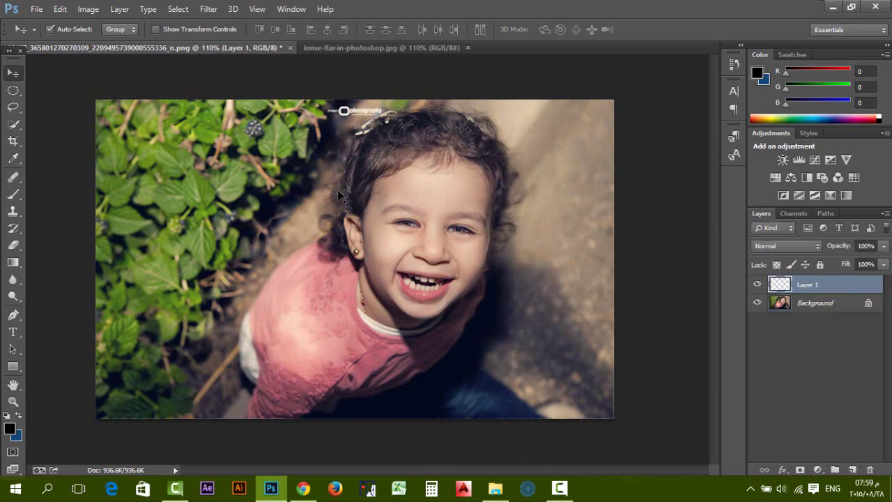
click(60, 9)
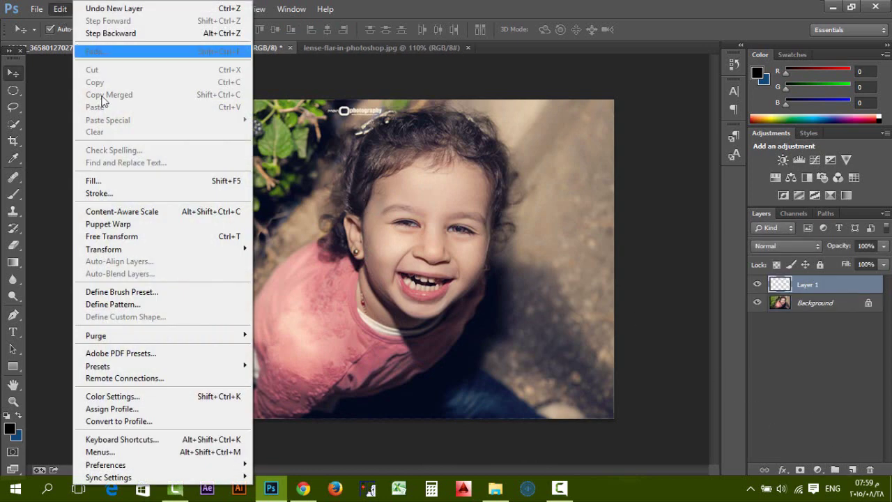
click(128, 182)
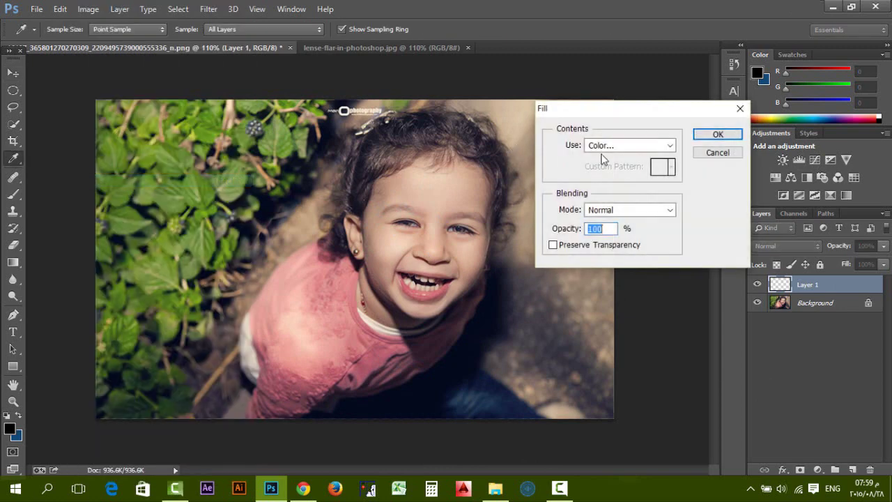
click(628, 145)
click(624, 186)
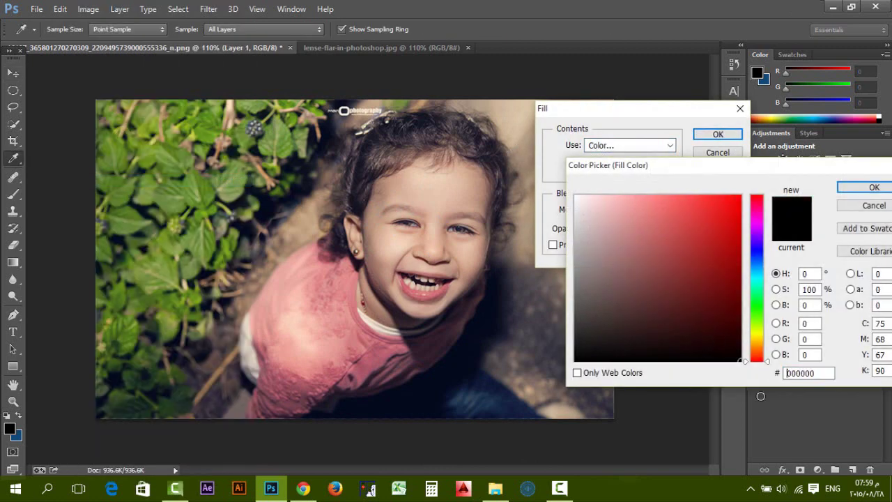
click(870, 187)
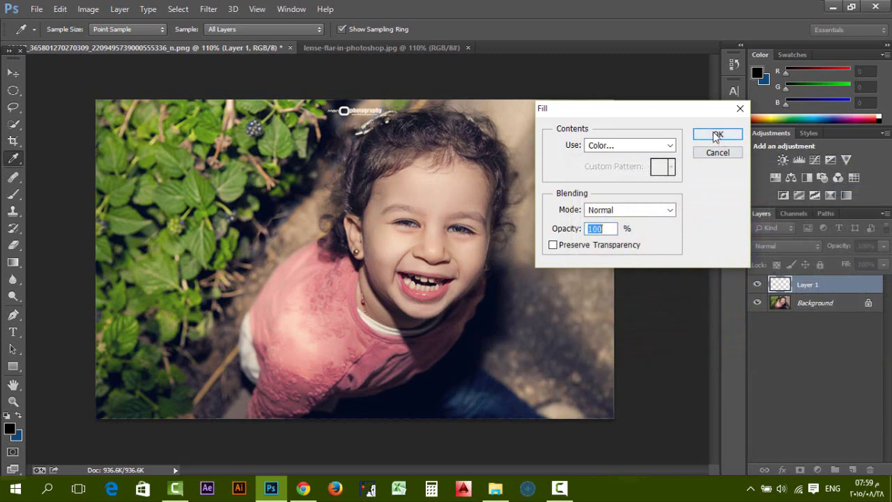
click(714, 135)
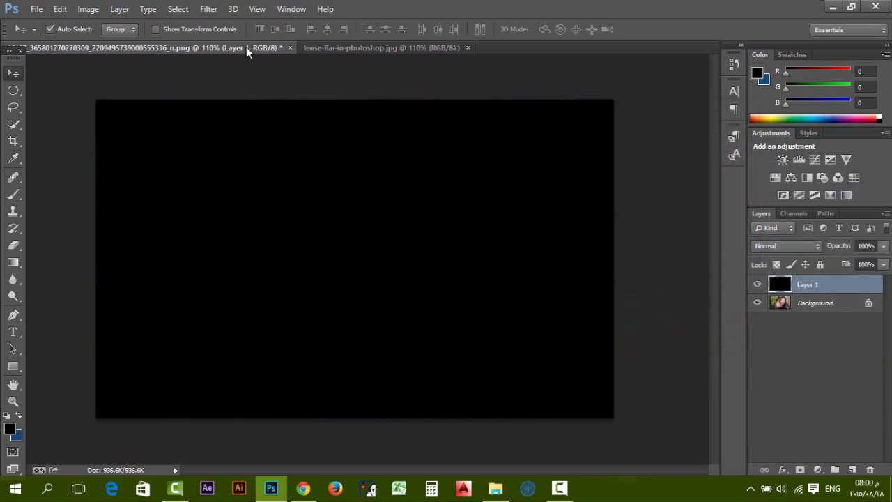
click(209, 8)
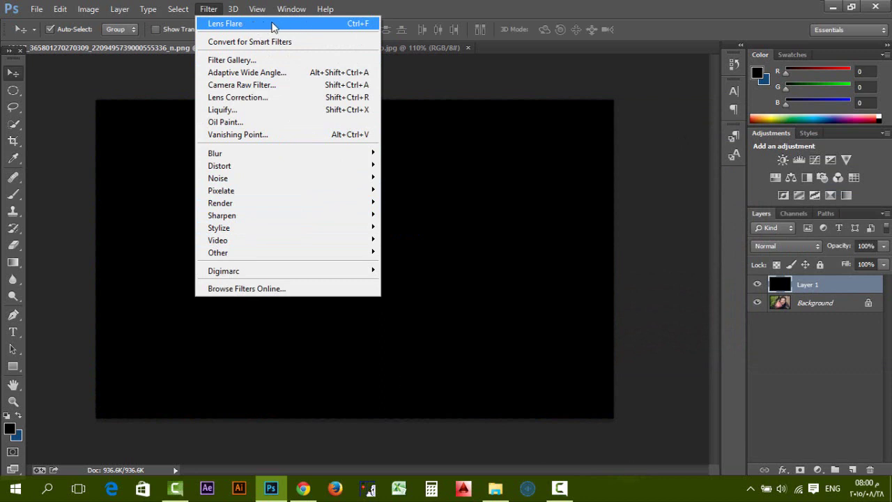
Render a lens flare on black Layer 1 and set its blend mode to Screen
click(251, 24)
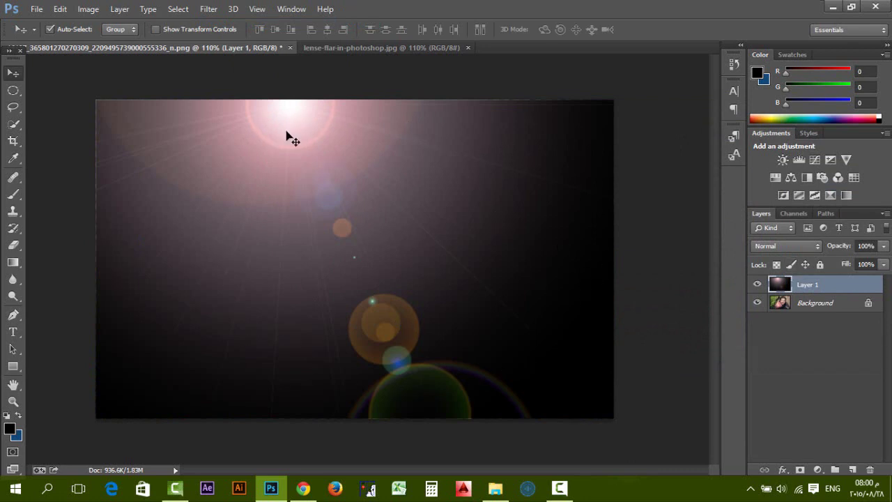
click(786, 246)
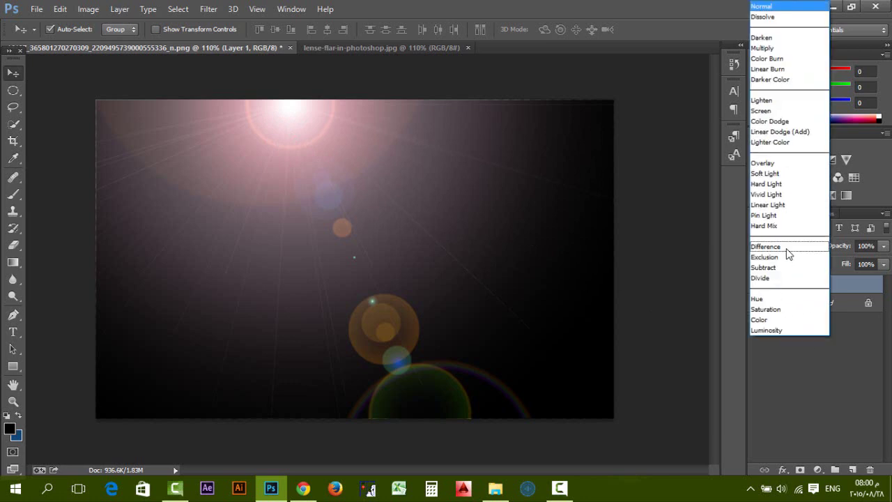
click(761, 111)
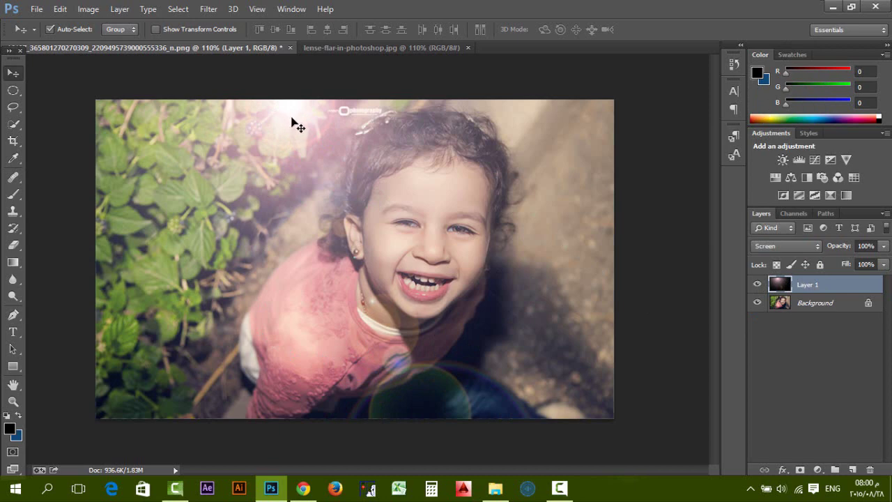
Try moving the flare, undo the move, and compare with the fitted reference image
mouse_move(294, 124)
mouse_down()
mouse_move(381, 122)
mouse_move(274, 133)
mouse_up()
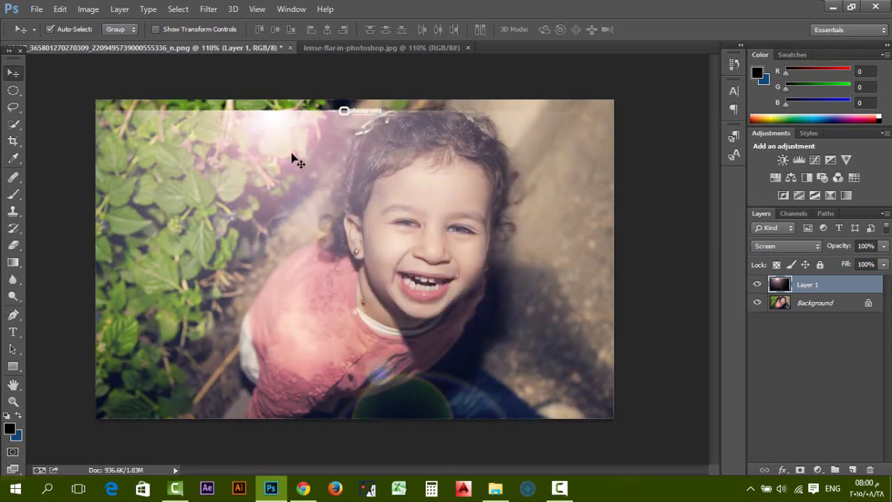
key(ctrl+z)
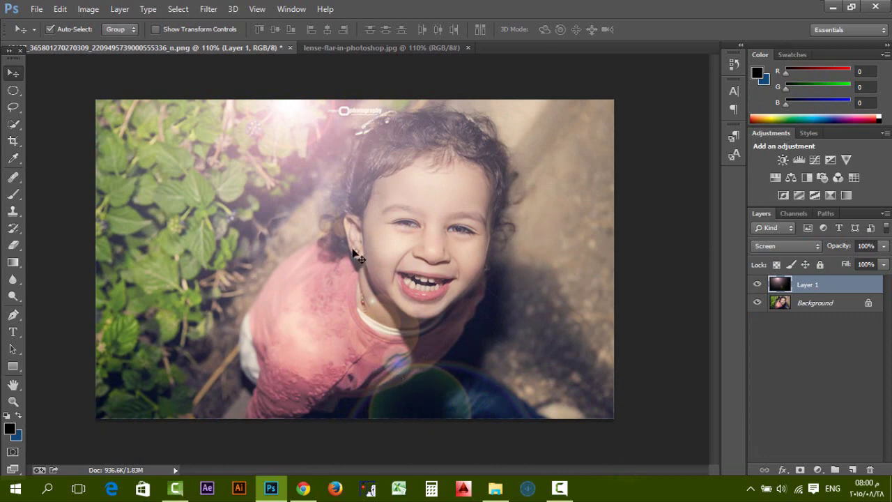
click(333, 48)
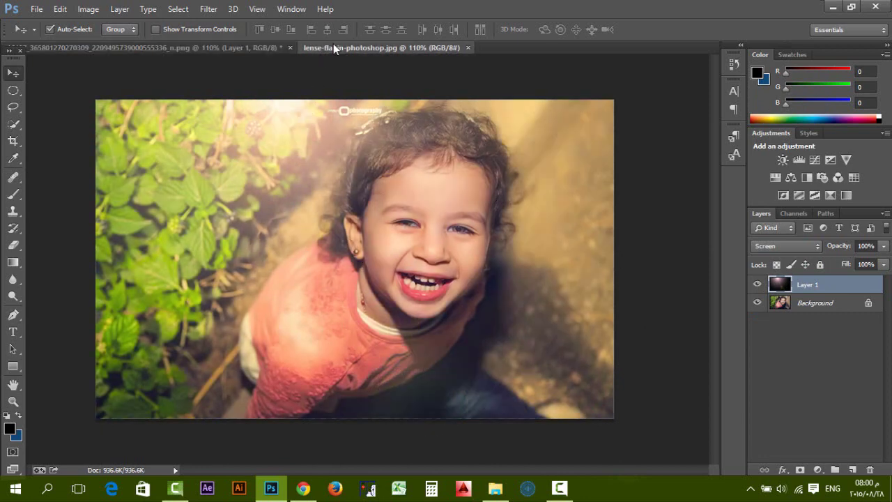
key(ctrl+0)
click(214, 48)
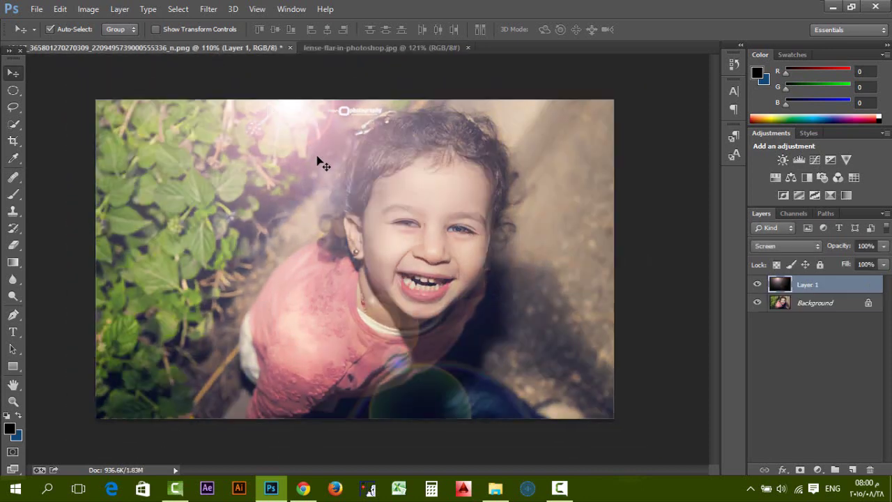
click(332, 48)
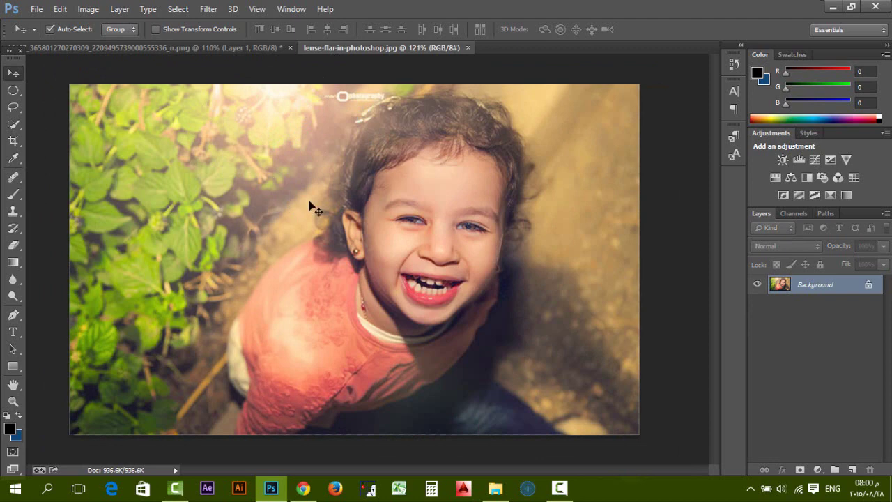
click(179, 50)
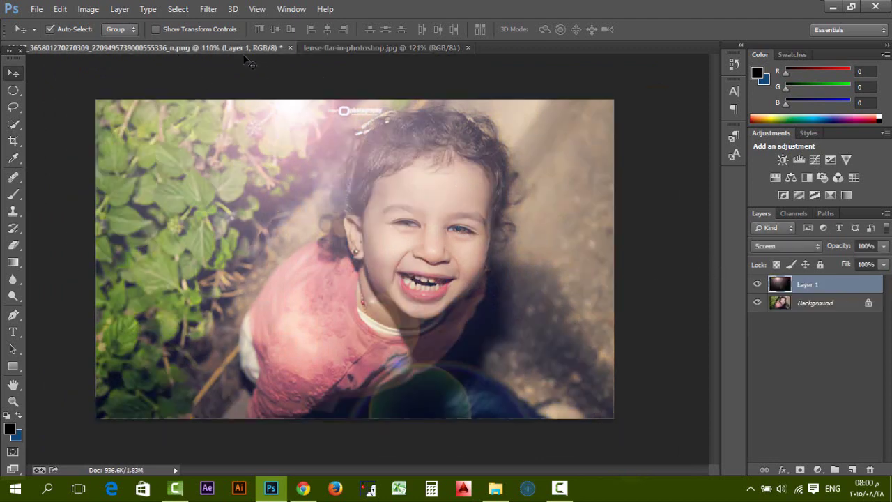
Rename Layer 1 to 'lens flare'
click(853, 342)
click(808, 288)
text(lens flare)
click(806, 368)
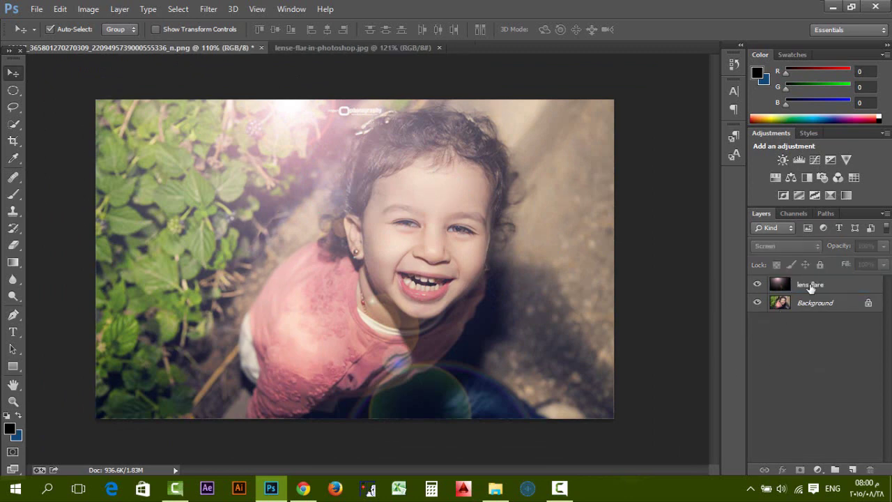
click(809, 287)
click(208, 9)
mouse_move(215, 153)
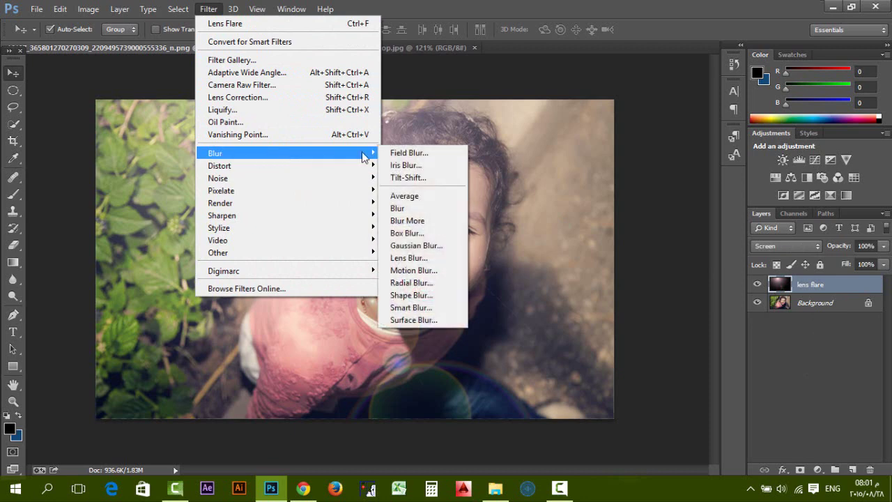
Apply a Gaussian Blur to the lens flare layer with the radius lowered to about 5
click(419, 246)
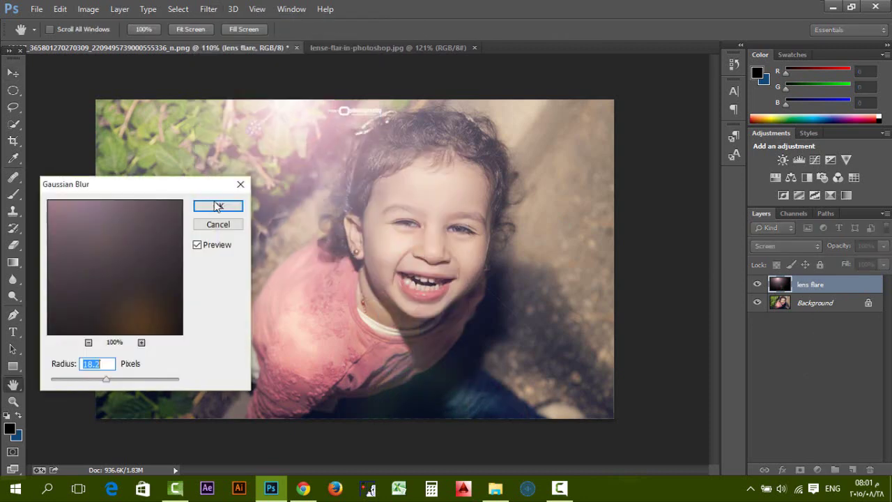
mouse_move(106, 382)
mouse_down()
mouse_move(86, 383)
mouse_move(104, 384)
mouse_up()
key(Return)
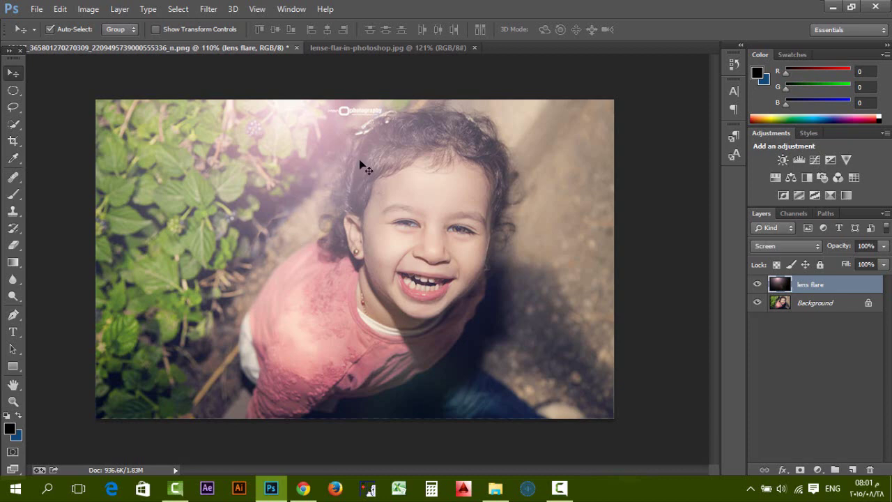
click(341, 48)
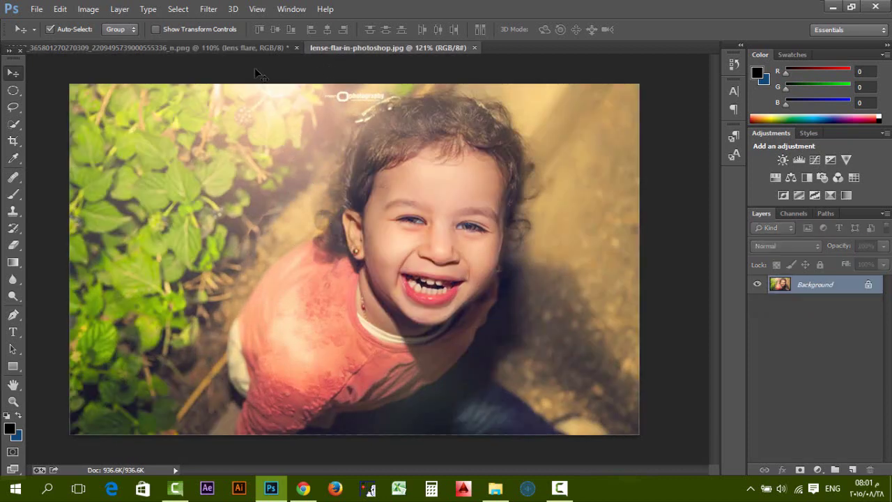
click(239, 50)
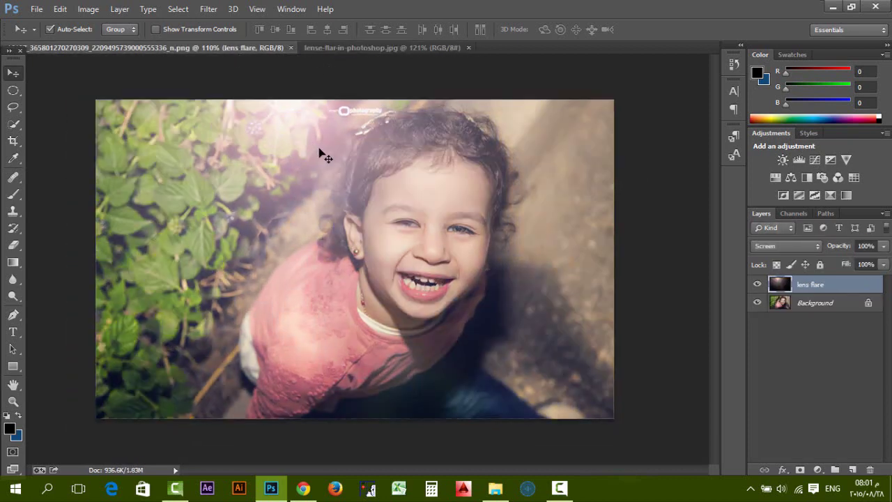
click(377, 49)
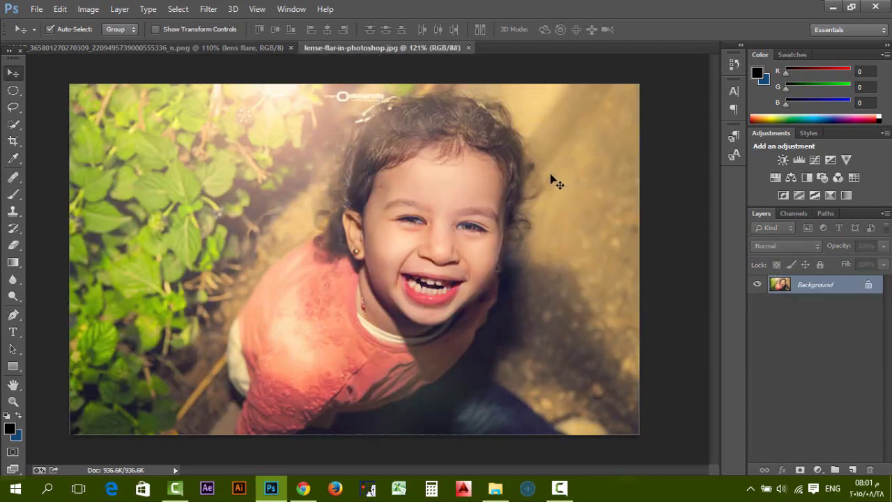
click(218, 49)
click(339, 48)
click(265, 49)
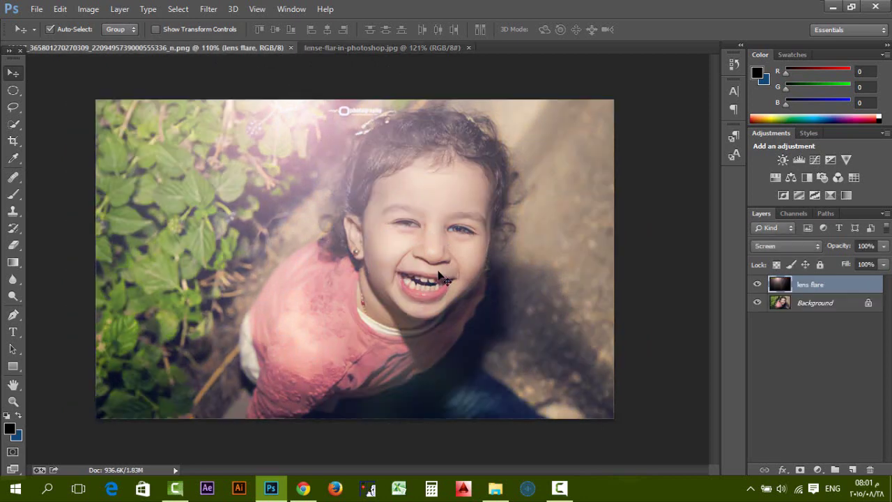
scroll(459, 244, up, 2)
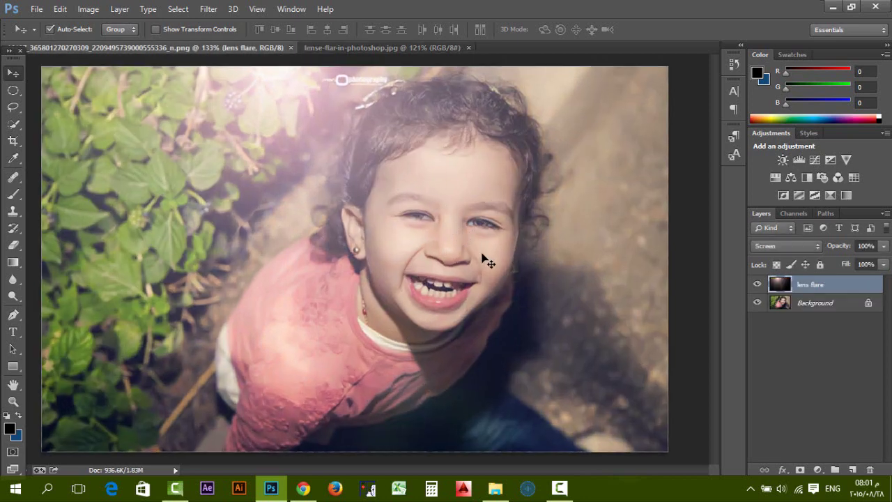
Add a layer mask to the lens flare layer and brush black over the child's face
click(801, 470)
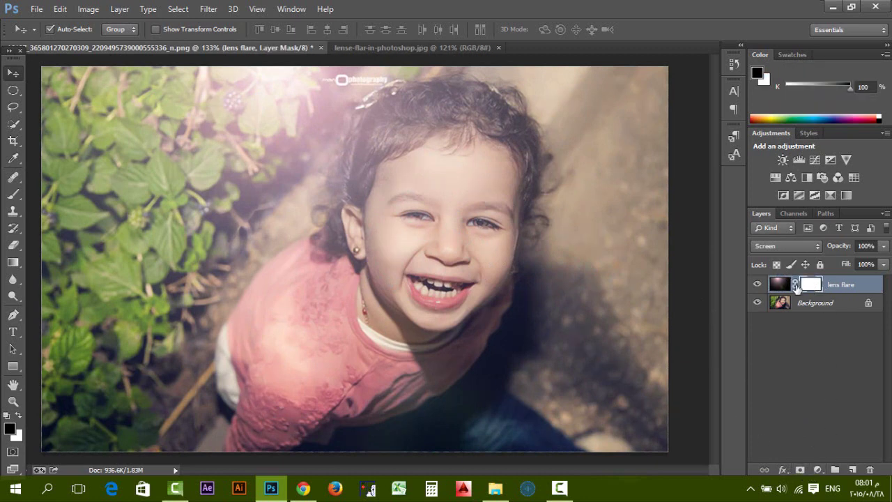
click(13, 194)
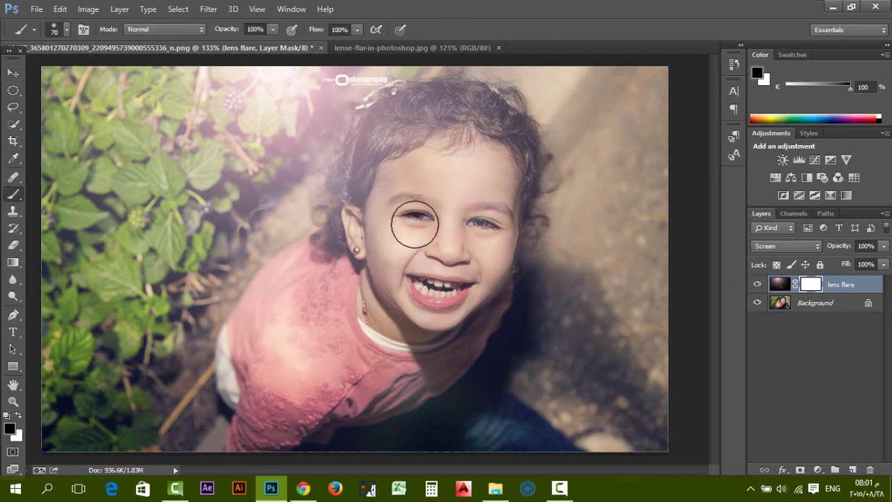
mouse_move(412, 216)
mouse_down()
mouse_move(395, 235)
mouse_move(466, 270)
mouse_move(460, 173)
mouse_move(478, 163)
mouse_move(495, 225)
mouse_move(444, 307)
mouse_move(400, 244)
mouse_move(383, 306)
mouse_move(407, 311)
mouse_move(419, 181)
mouse_move(398, 202)
mouse_move(472, 163)
mouse_move(468, 178)
mouse_up()
scroll(468, 179, down, 1)
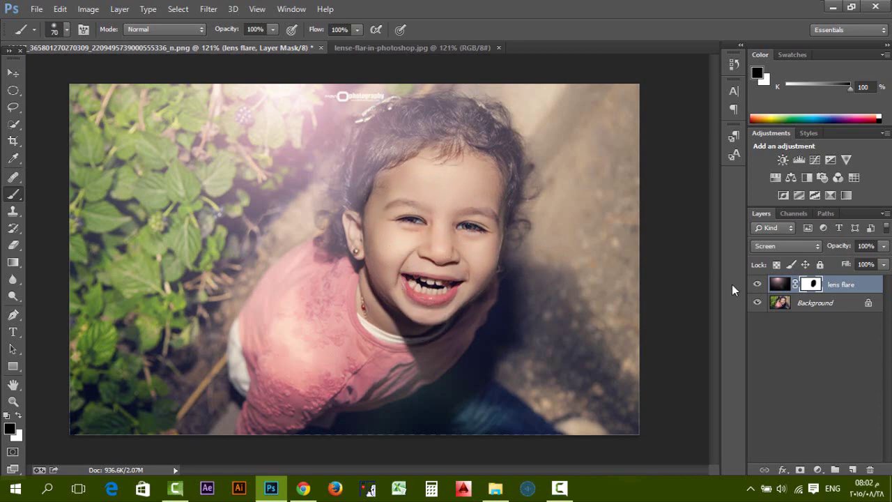
scroll(426, 223, down, 2)
scroll(427, 233, down, 2)
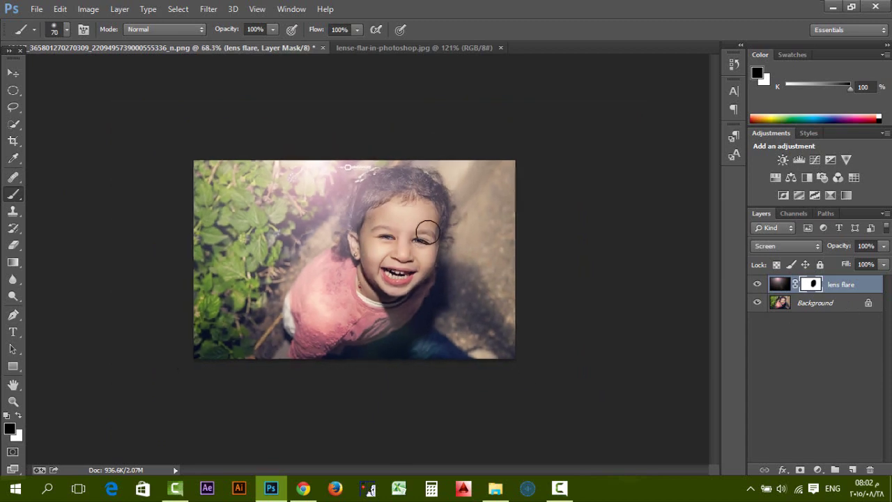
scroll(427, 232, up, 2)
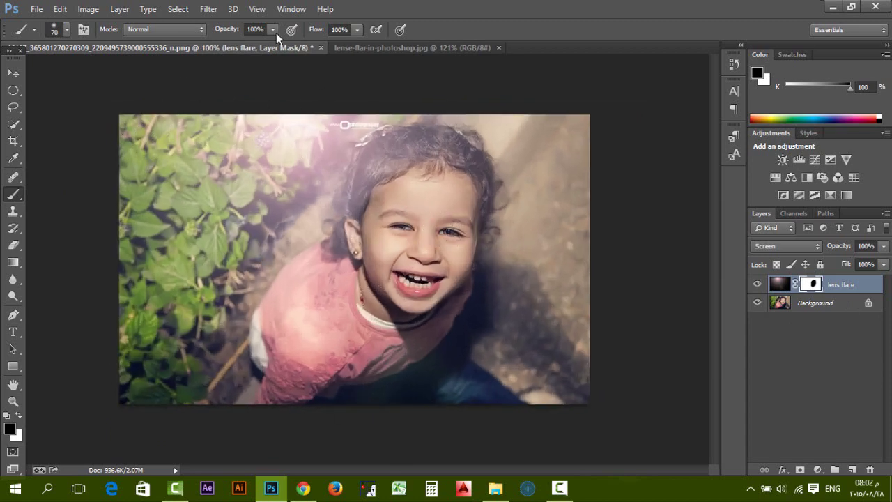
scroll(378, 219, up, 1)
Zoom out and compare the masked flare with the reference image
key(ctrl+minus)
click(358, 51)
scroll(419, 185, up, 1)
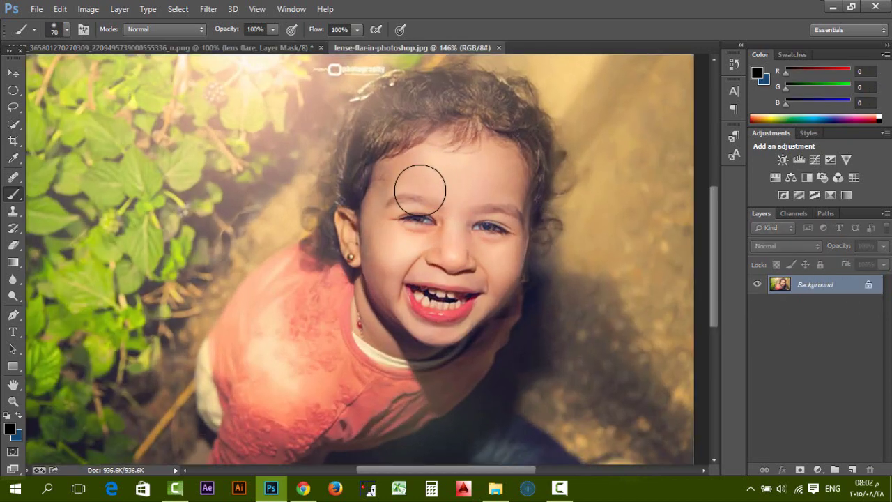
scroll(419, 188, down, 1)
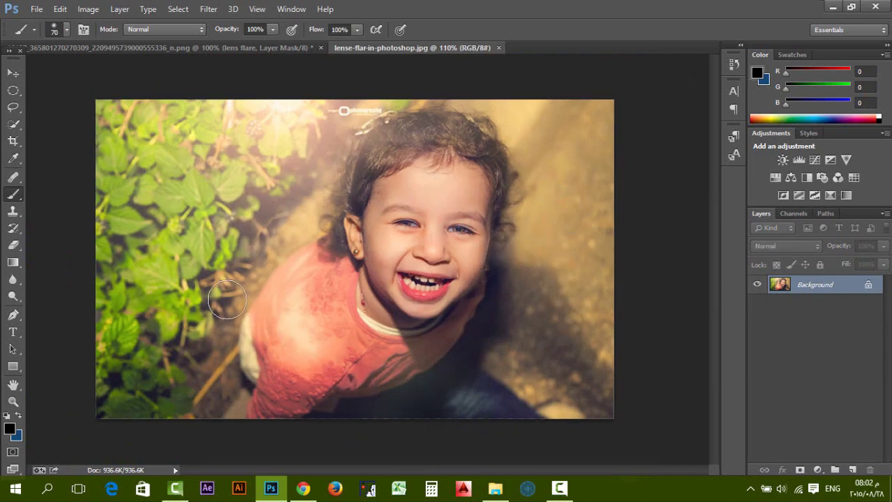
click(232, 49)
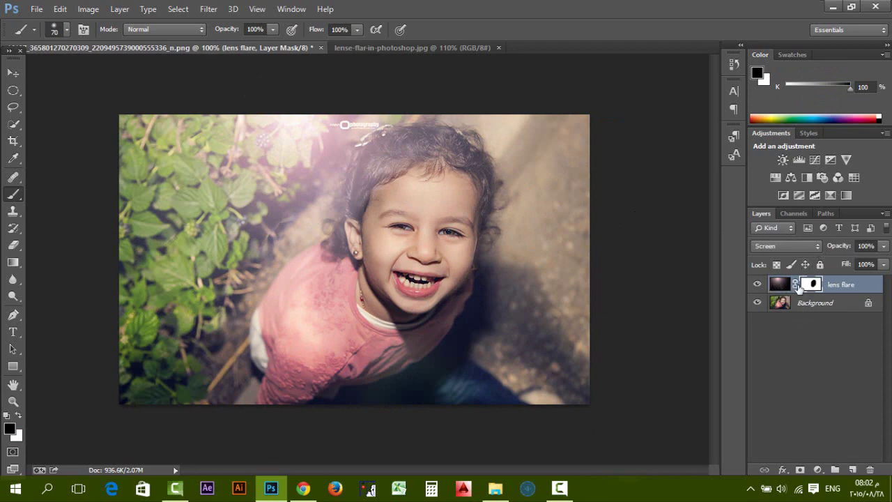
Add a first Photo Filter adjustment layer above the lens flare
click(815, 471)
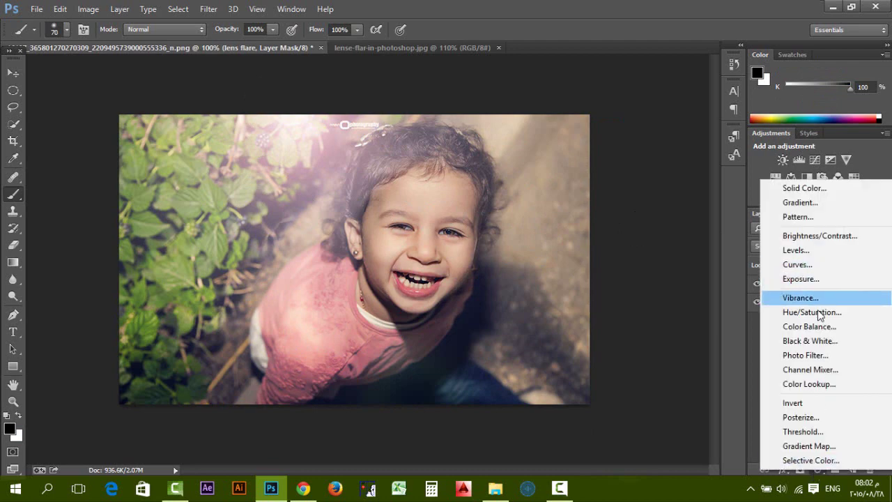
click(753, 350)
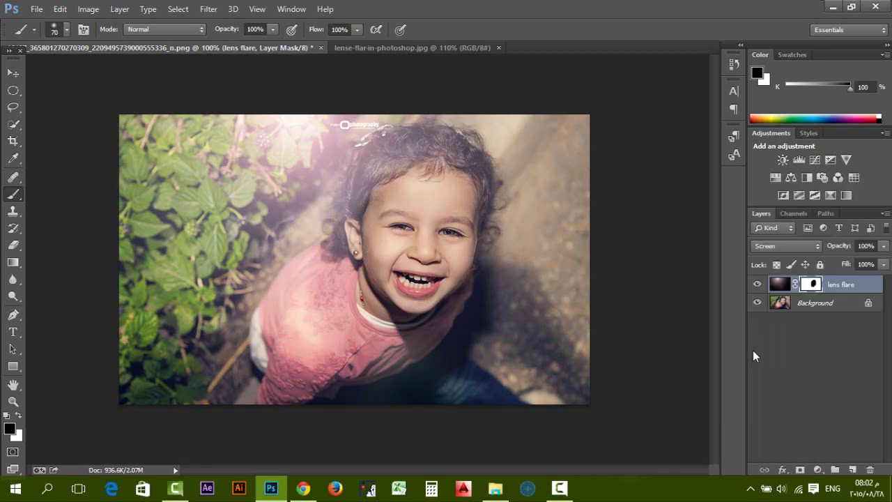
click(823, 178)
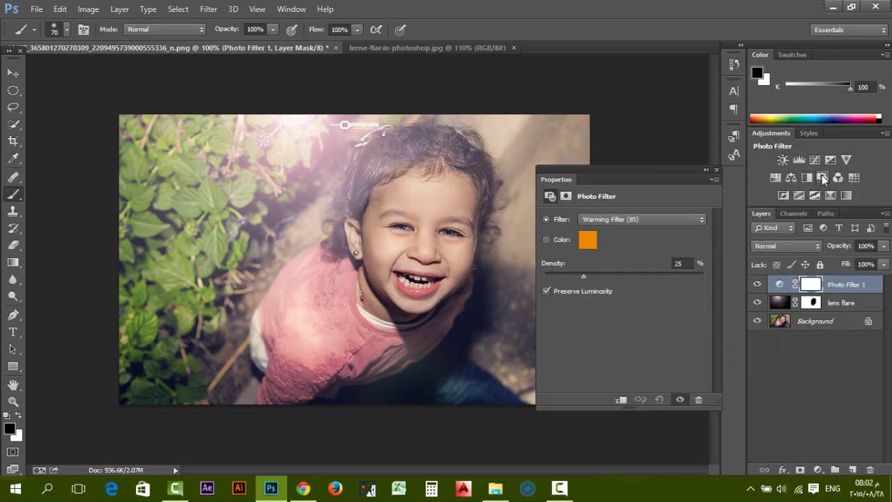
click(716, 171)
Add a second Photo Filter set to Yellow at 40% density
click(819, 470)
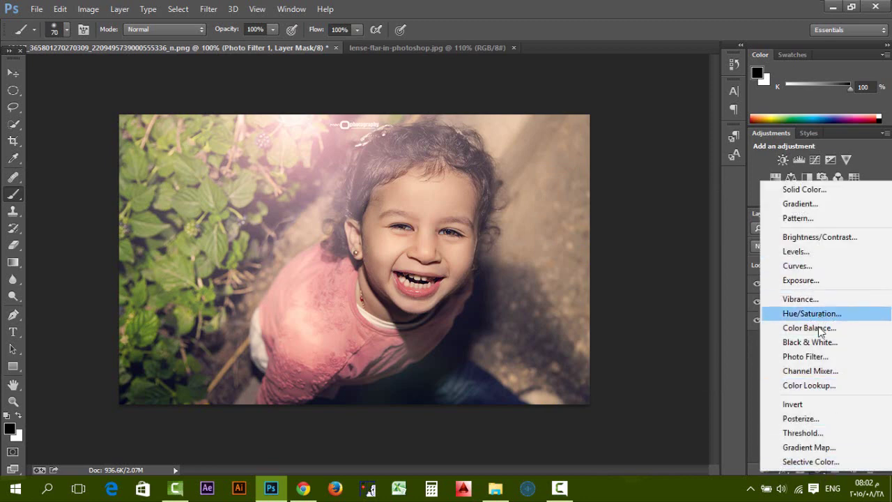
click(807, 356)
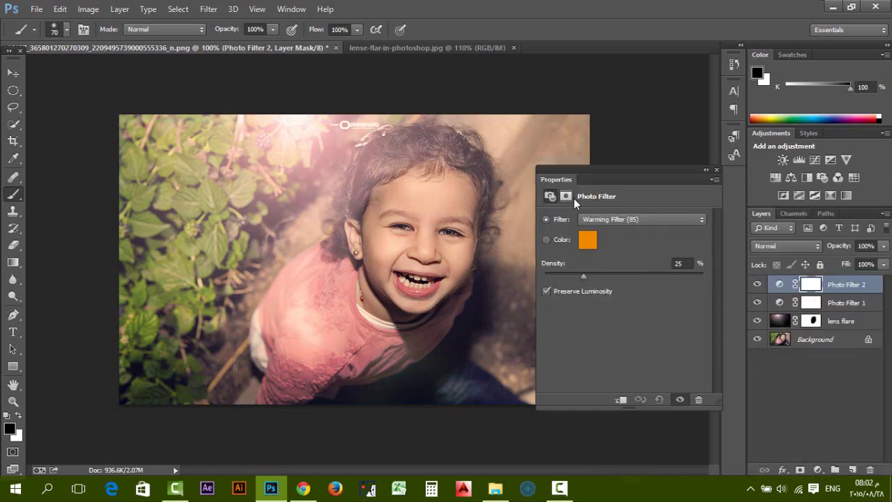
click(628, 219)
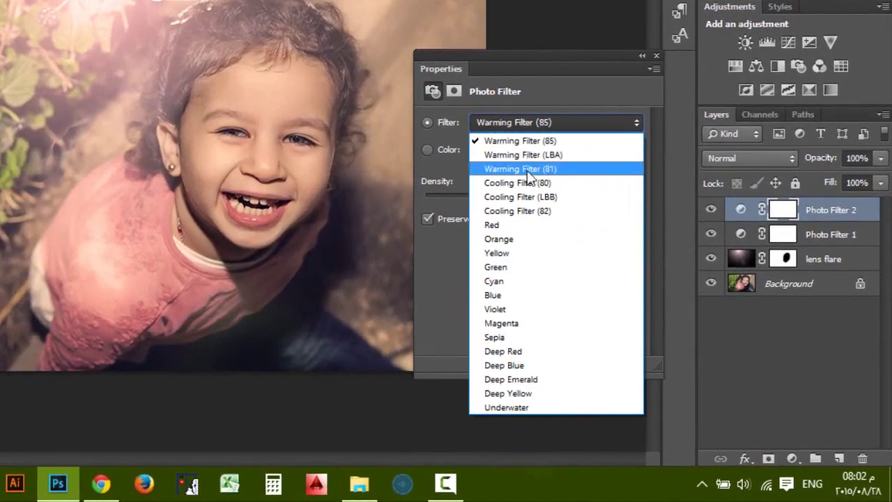
click(606, 251)
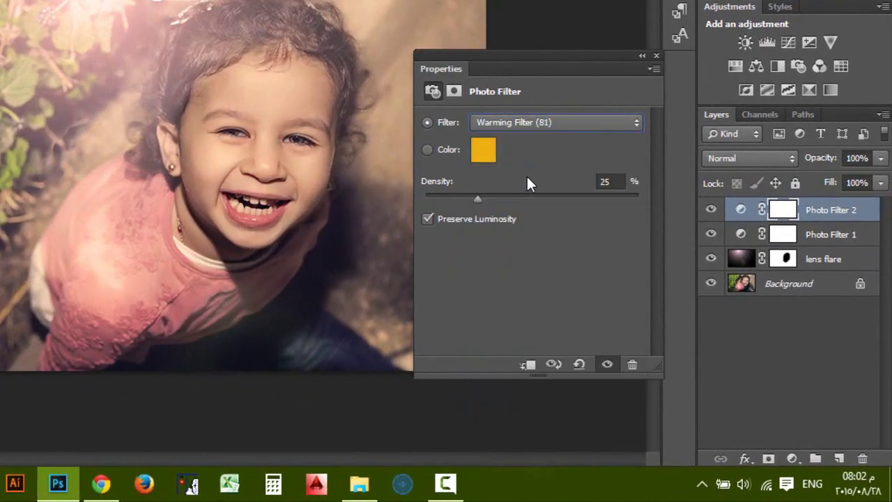
click(551, 123)
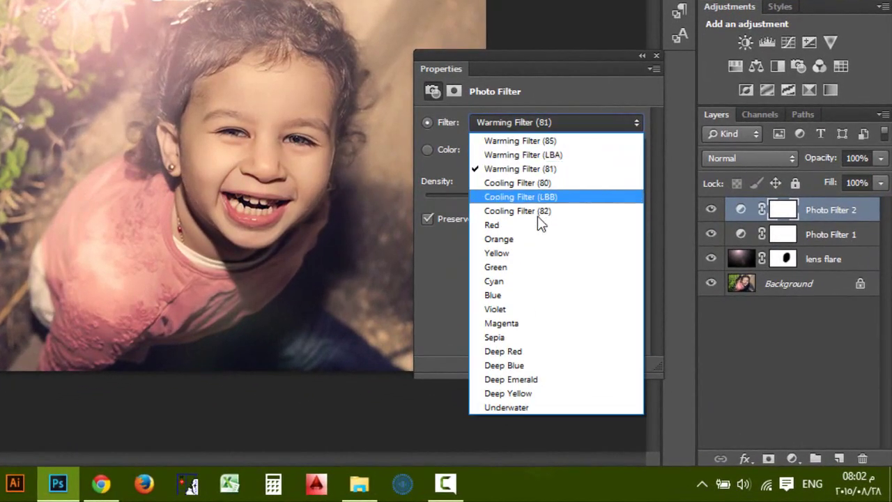
click(529, 256)
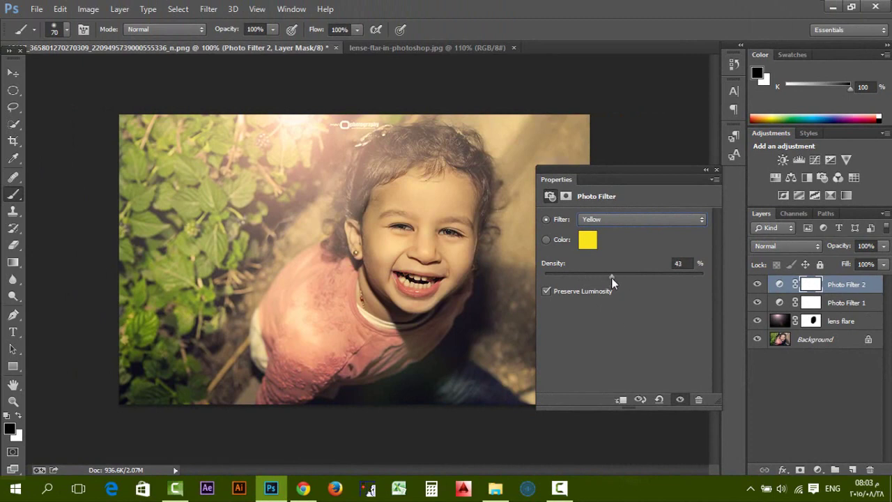
click(716, 170)
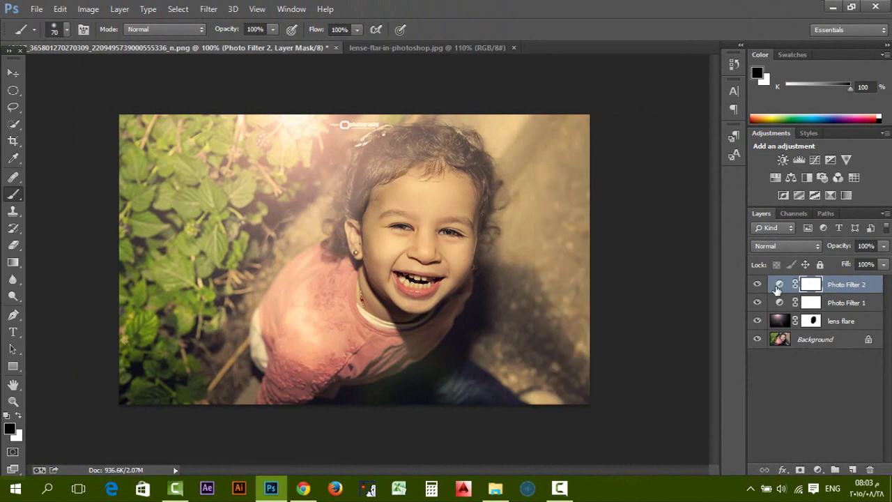
Delete the extra Photo Filter 1 layer, keeping the yellow Photo Filter 2
click(842, 307)
key(Delete)
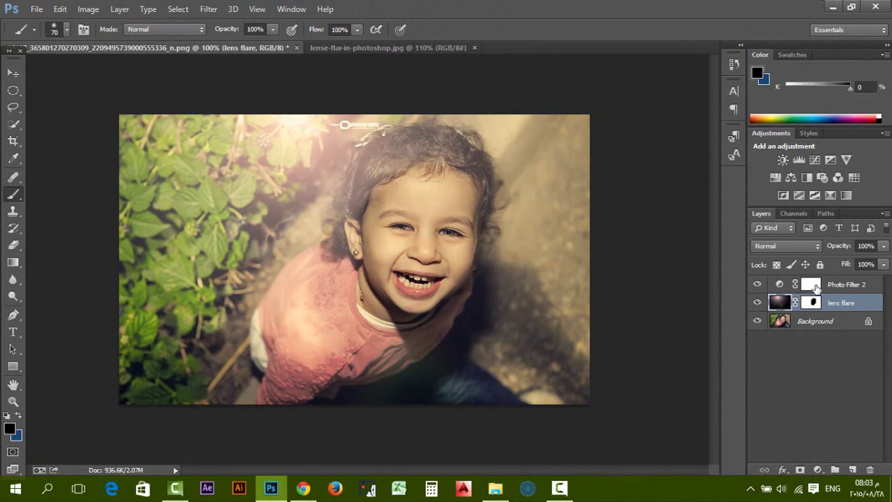
double_click(780, 285)
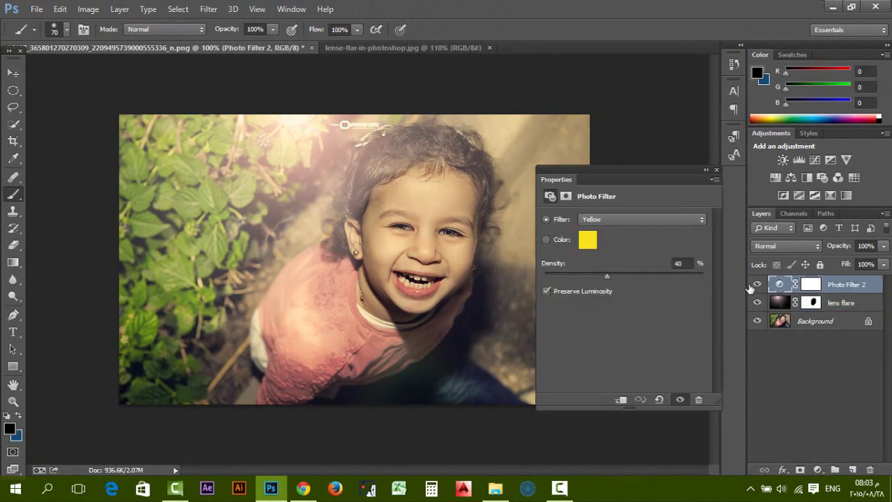
click(716, 171)
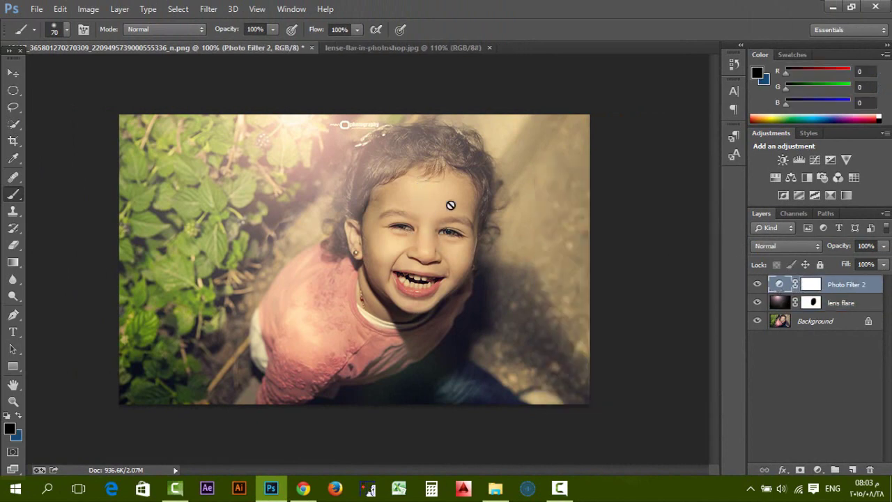
Paint Photo Filter 2's mask black over the child's face and check against the reference
key(ctrl+plus)
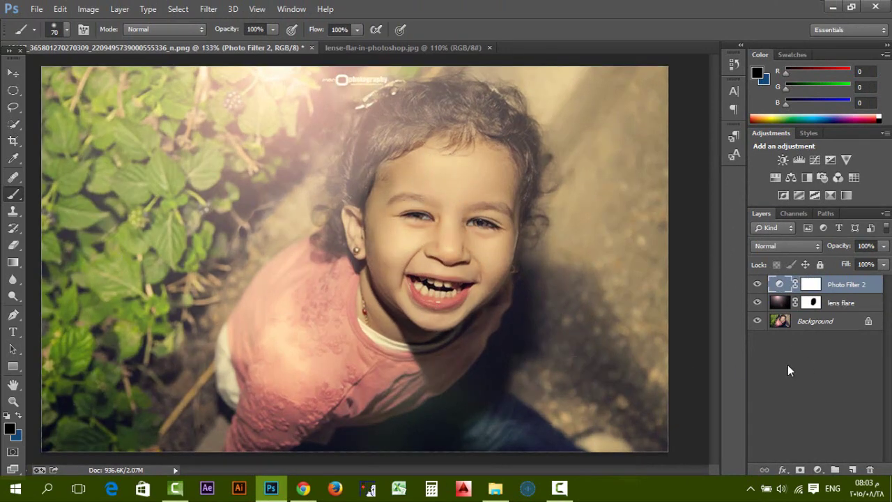
click(807, 285)
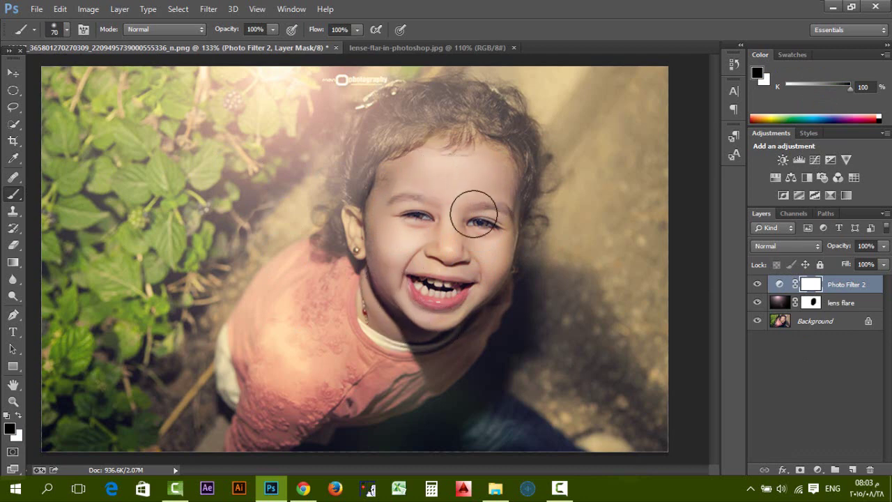
drag(437, 174, 426, 288)
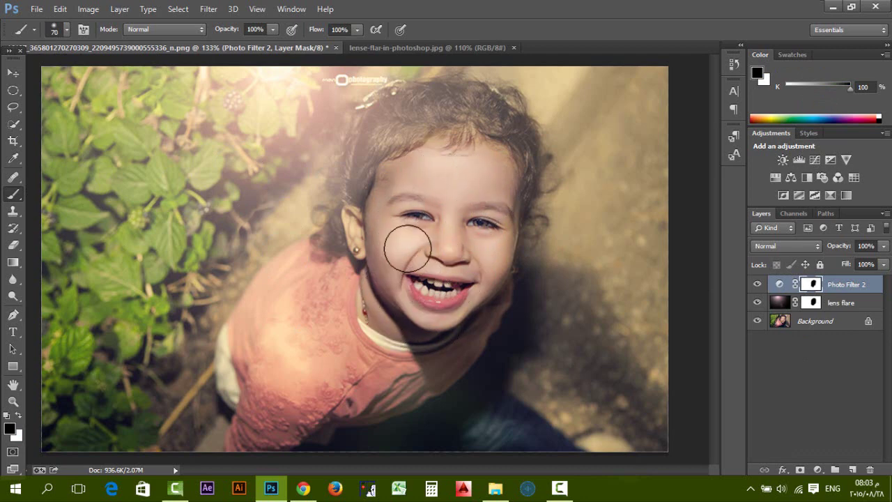
scroll(407, 243, down, 3)
scroll(411, 242, up, 1)
scroll(413, 242, up, 2)
scroll(413, 242, down, 1)
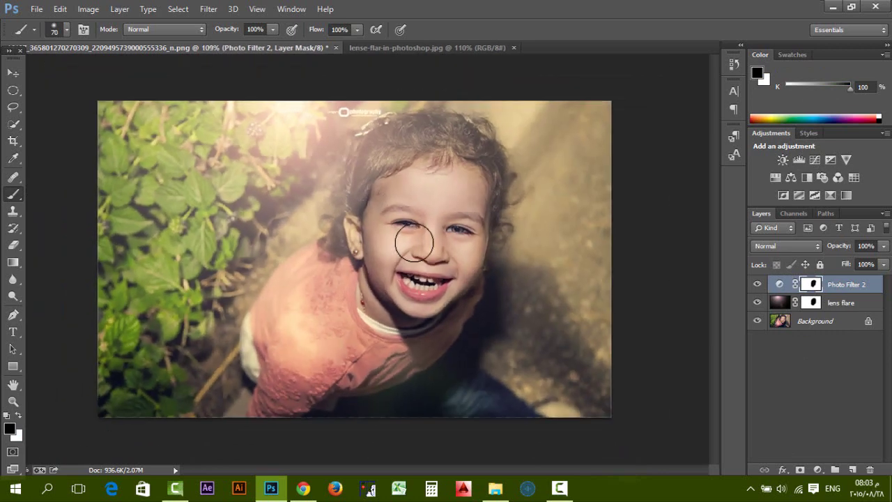
click(385, 48)
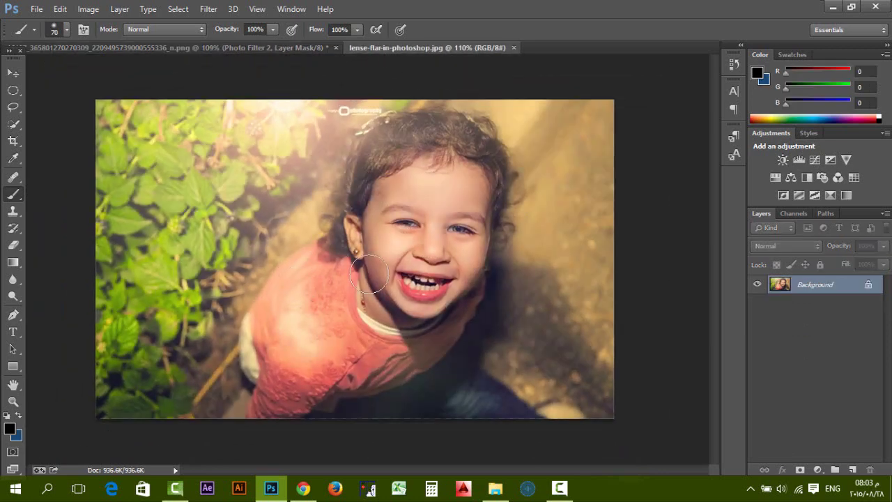
click(266, 46)
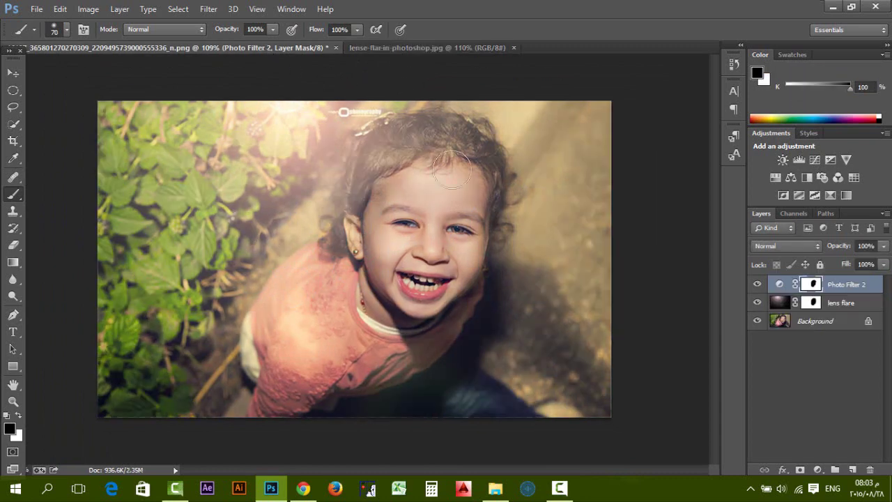
click(798, 325)
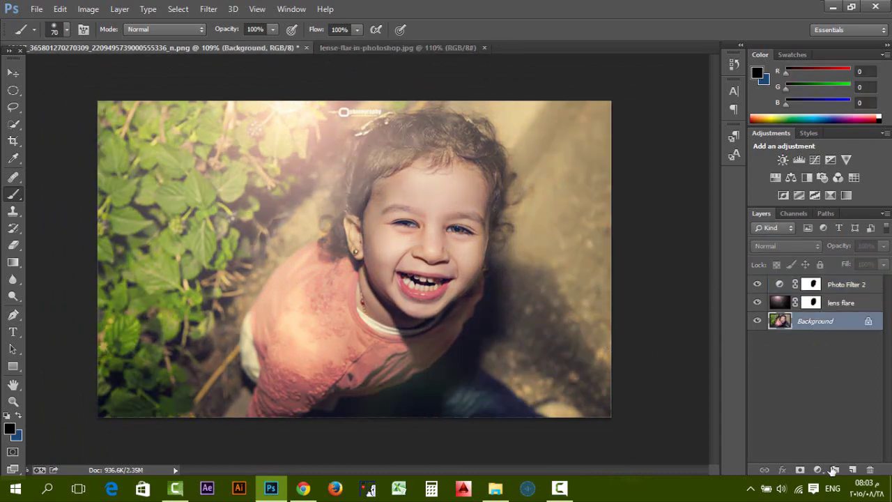
Add a Hue/Saturation layer above the Background with Saturation raised
click(818, 471)
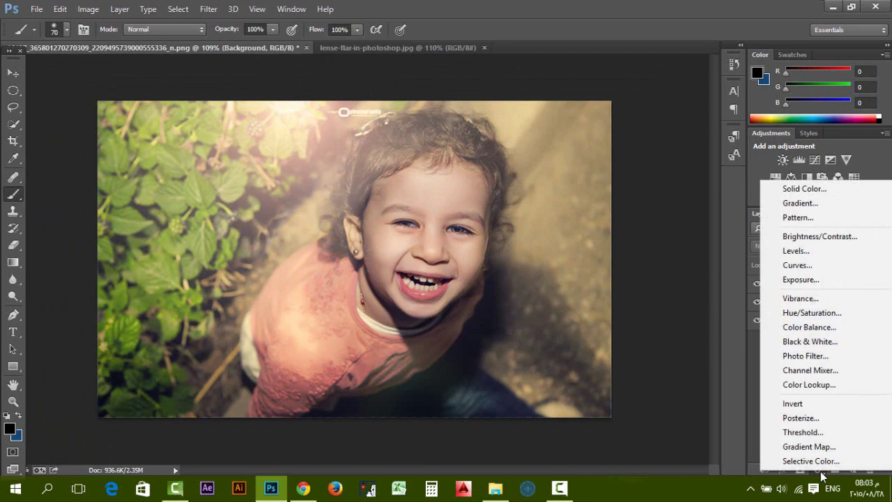
click(804, 315)
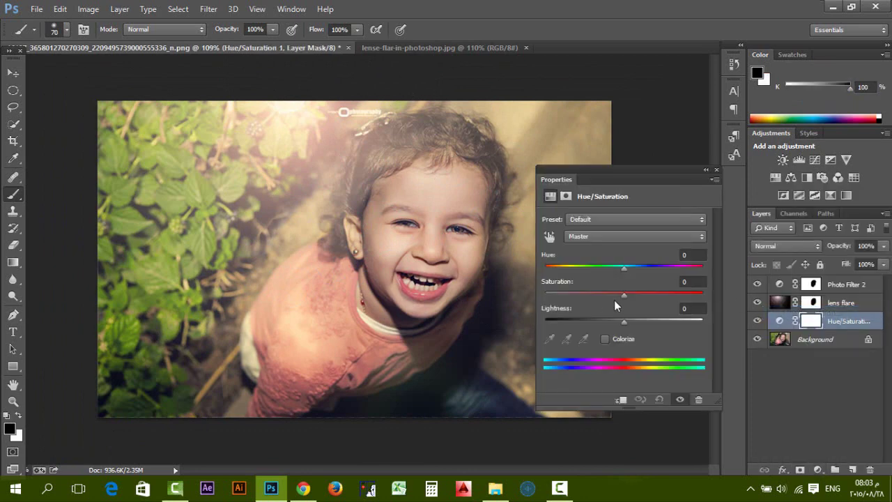
drag(626, 300, 650, 298)
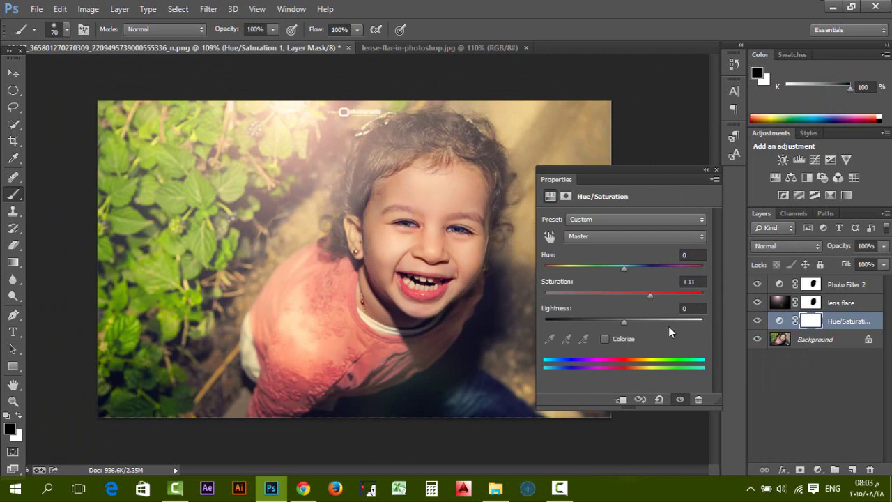
drag(650, 296, 716, 296)
mouse_move(704, 296)
mouse_down()
mouse_move(636, 297)
mouse_move(649, 297)
mouse_up()
click(716, 170)
Compare the more saturated portrait with the reference lens flare image
scroll(462, 210, down, 2)
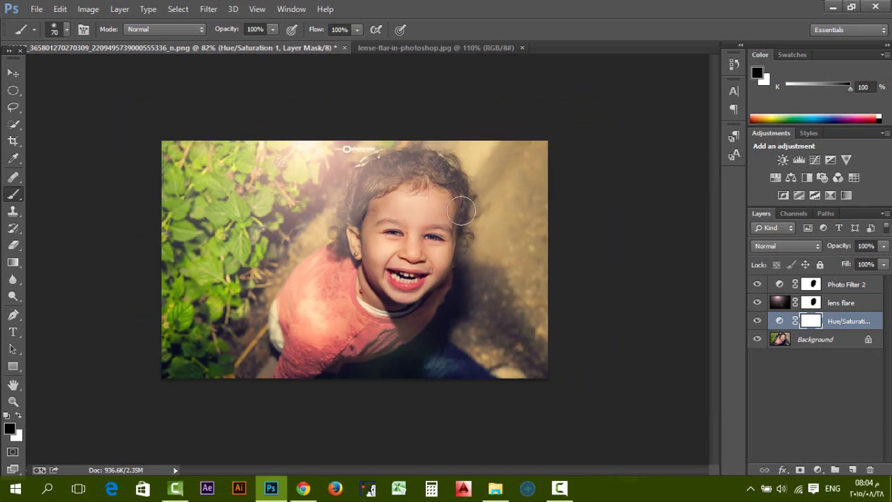
scroll(408, 200, up, 1)
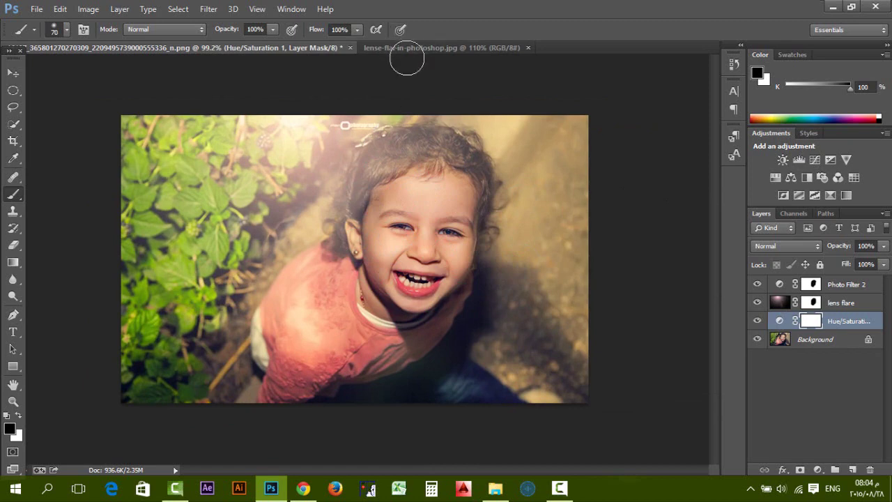
click(417, 46)
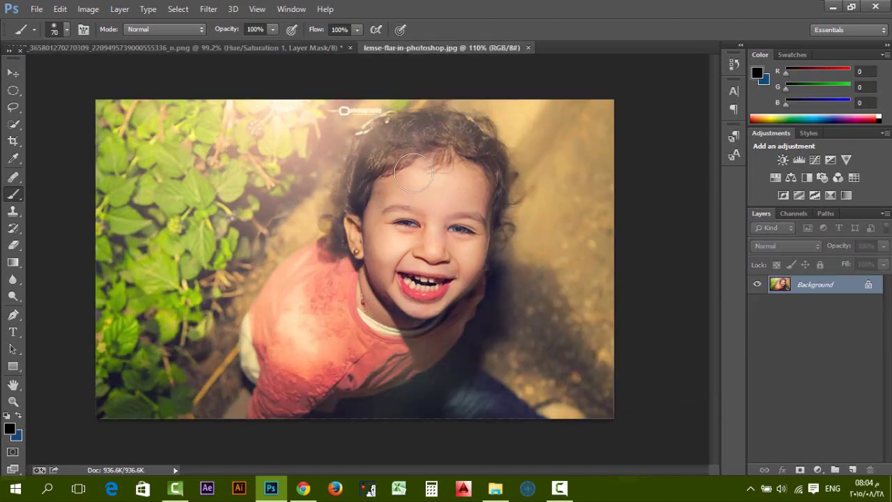
click(275, 49)
scroll(376, 209, up, 1)
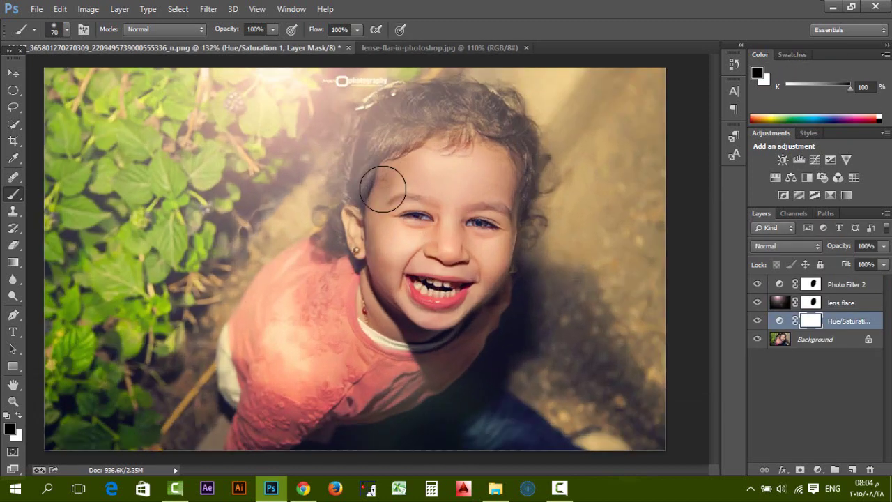
scroll(383, 188, down, 1)
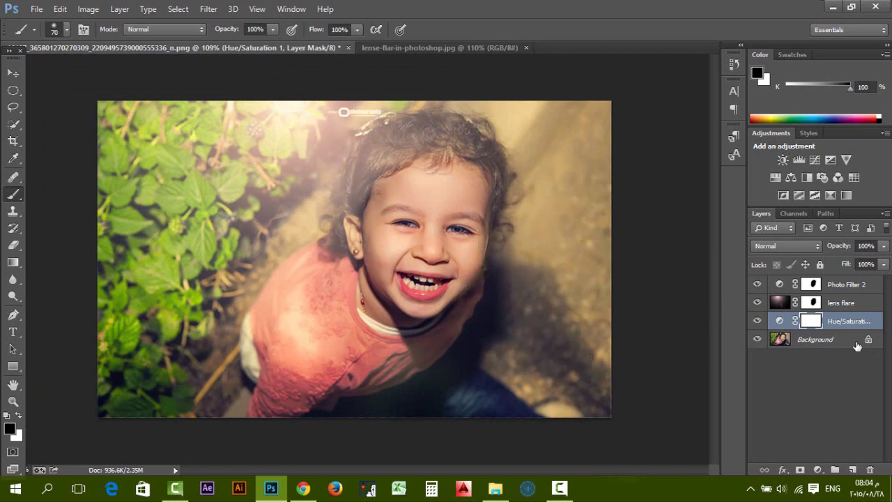
click(838, 287)
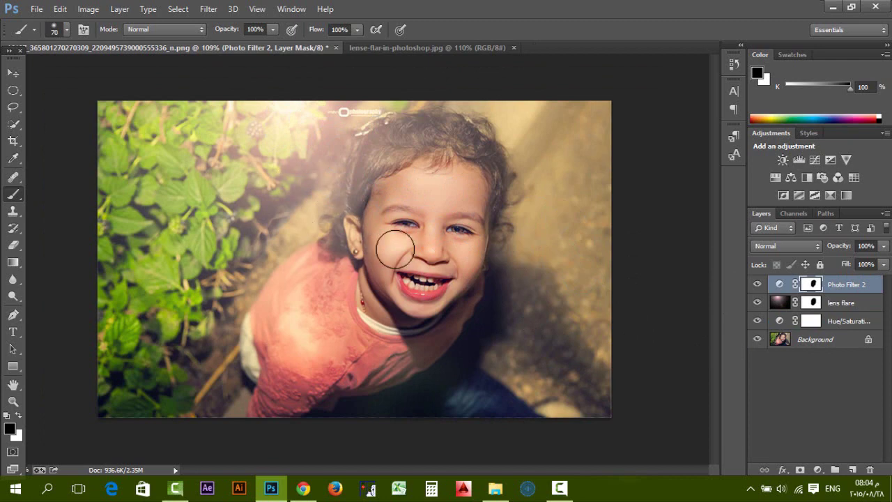
click(820, 341)
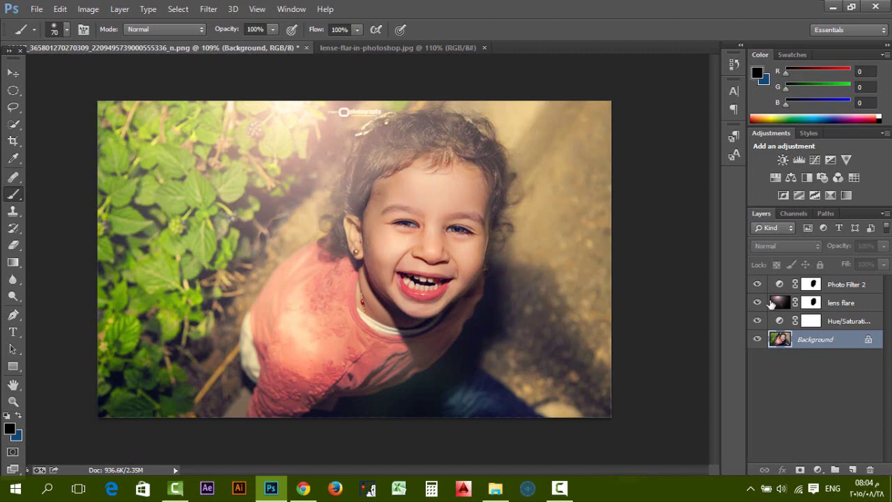
drag(757, 284, 757, 320)
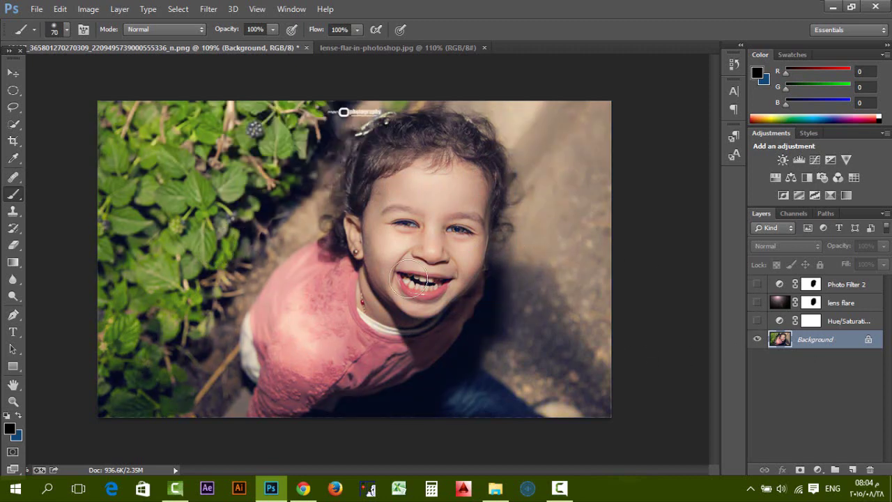
drag(757, 283, 757, 321)
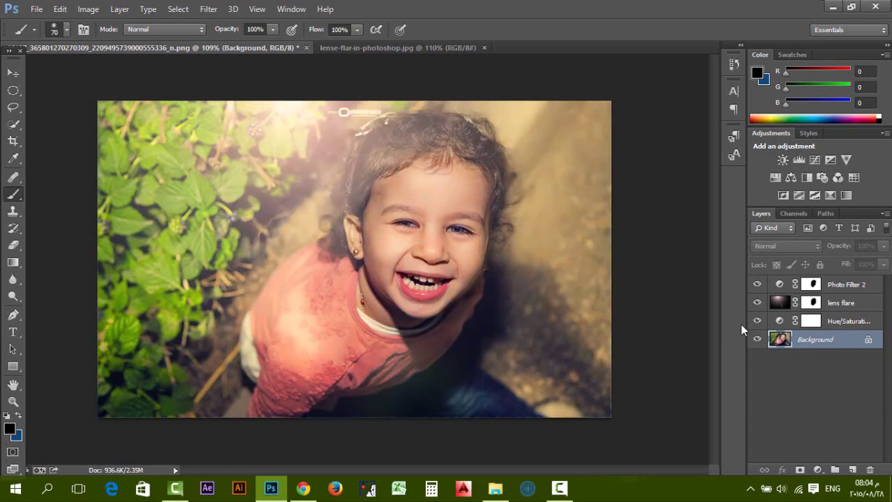